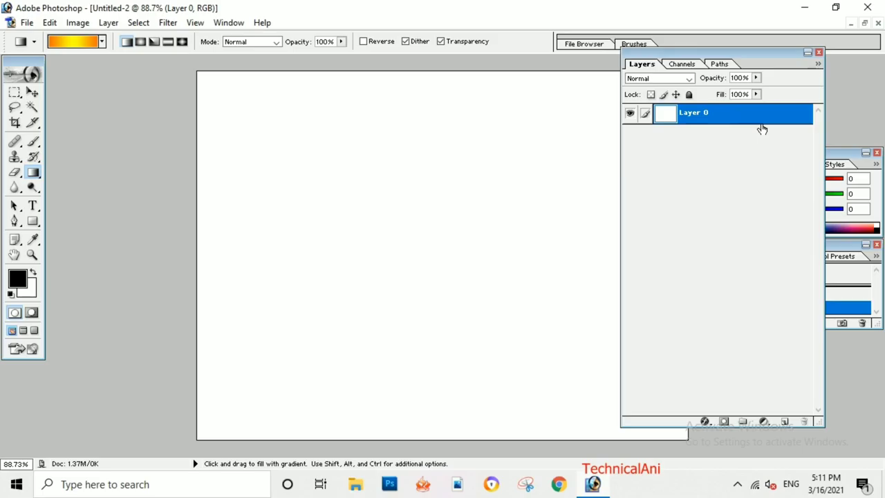
# Step: Move the Layers palette aside and add a vertical guide at 50%
pyautogui.moveTo(765, 54); pyautogui.dragTo(832, 55)
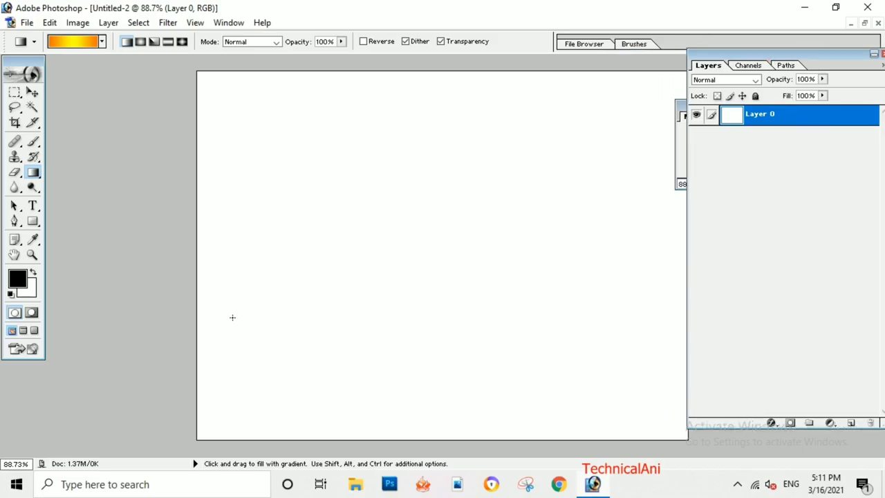
pyautogui.click(195, 22)
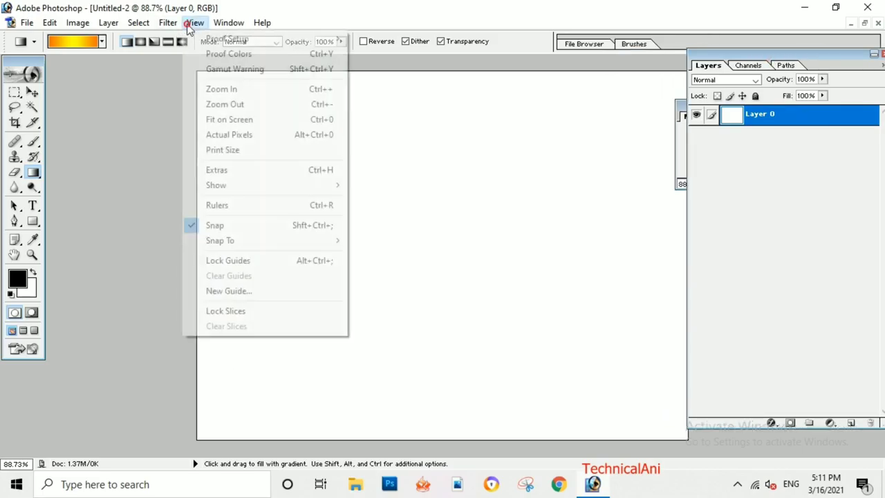
pyautogui.click(221, 292)
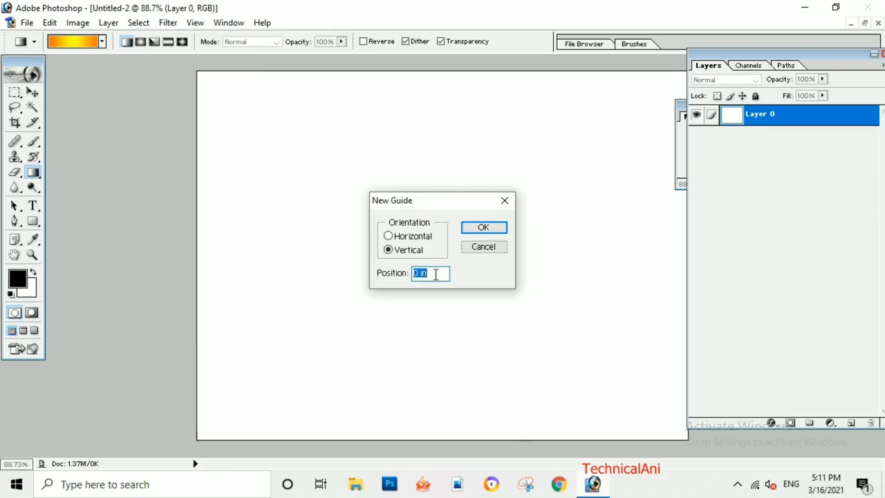
pyautogui.write('50')
pyautogui.write('%')
pyautogui.click(489, 228)
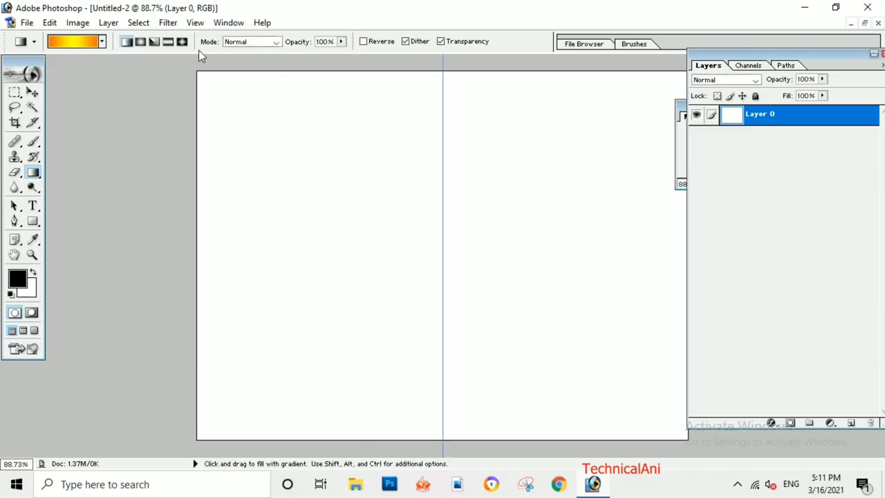
# Step: Add a horizontal guide at 50% through the canvas centre
pyautogui.click(195, 23)
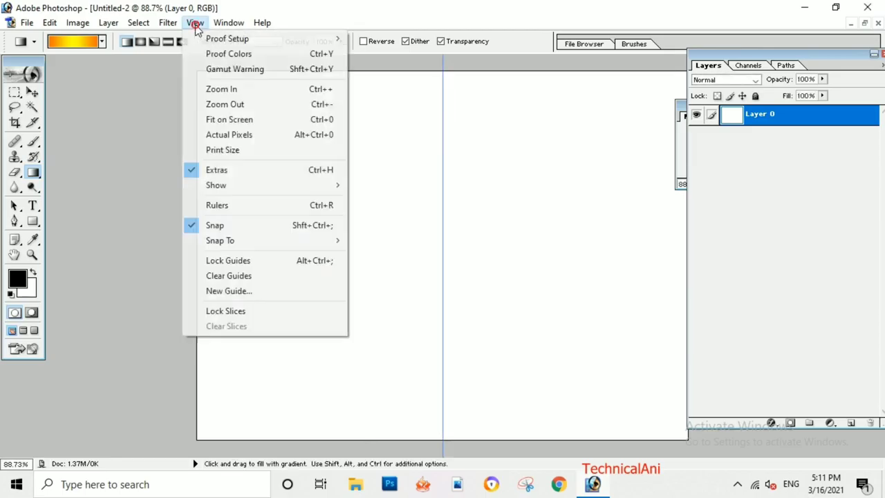
pyautogui.click(225, 294)
pyautogui.click(413, 239)
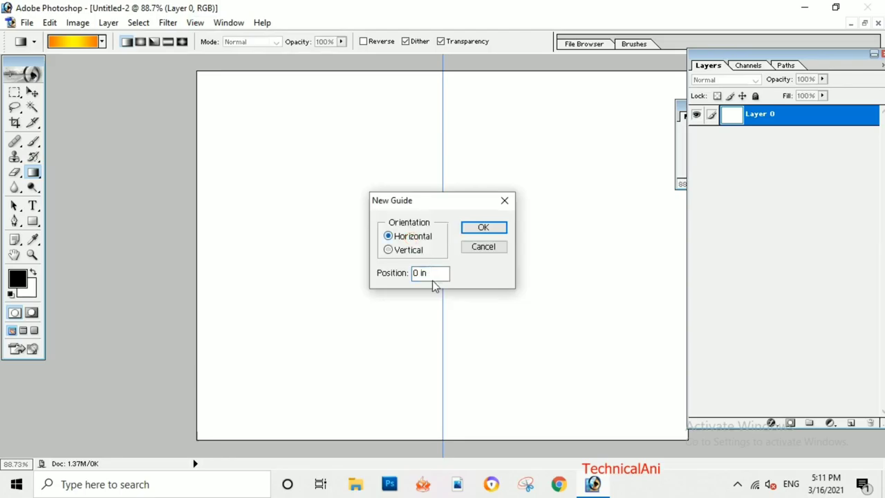
pyautogui.doubleClick(437, 275)
pyautogui.write('50')
pyautogui.write(' in')
pyautogui.click(483, 227)
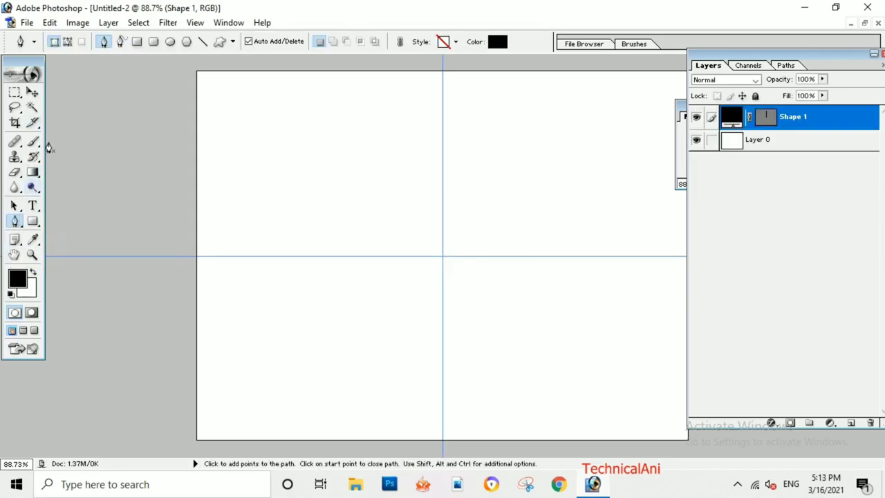
# Step: Pen a black curved petal shape layer from the top of the vertical guide to the crossing
pyautogui.click(55, 45)
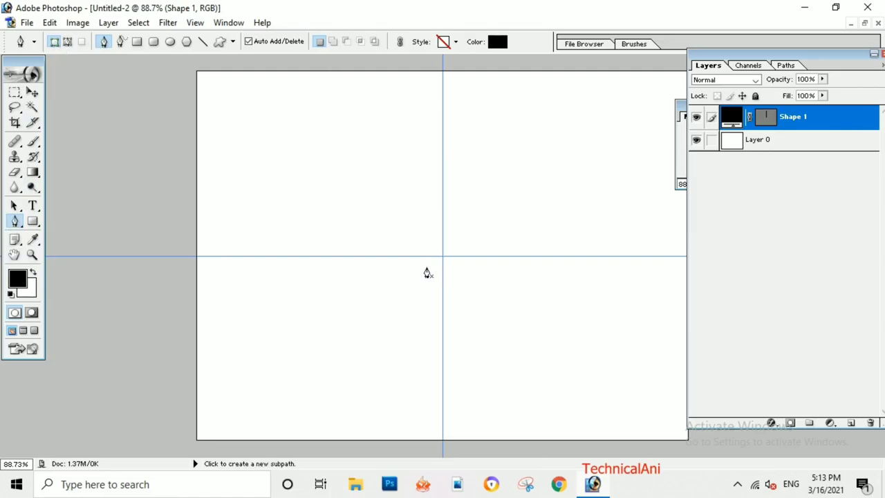
pyautogui.click(444, 112)
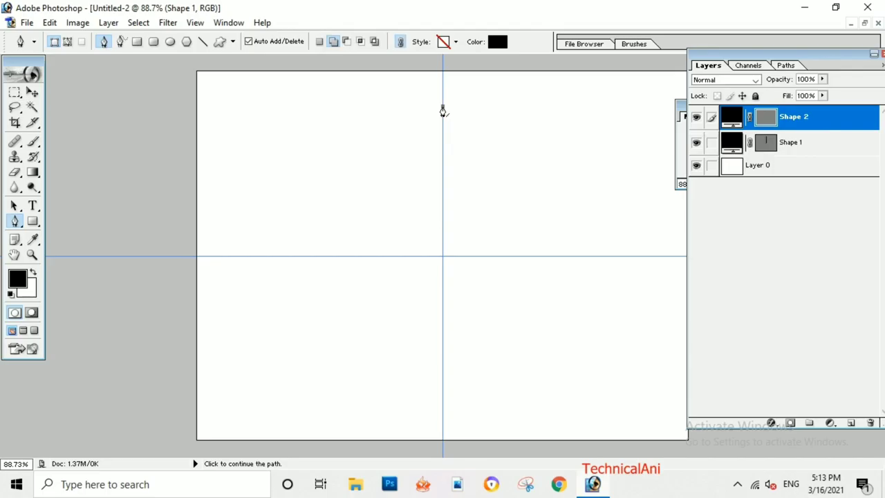
pyautogui.click(442, 257)
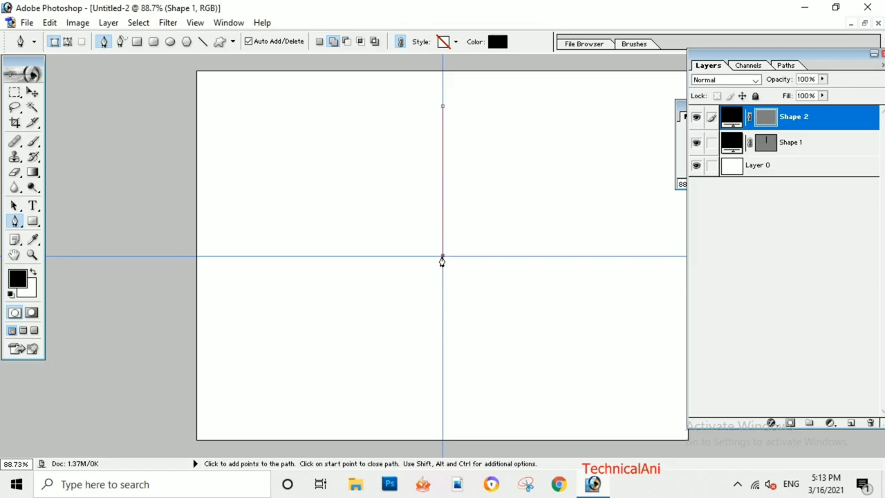
pyautogui.moveTo(443, 257)
pyautogui.mouseDown()
pyautogui.moveTo(376, 277)
pyautogui.moveTo(377, 268)
pyautogui.mouseUp()
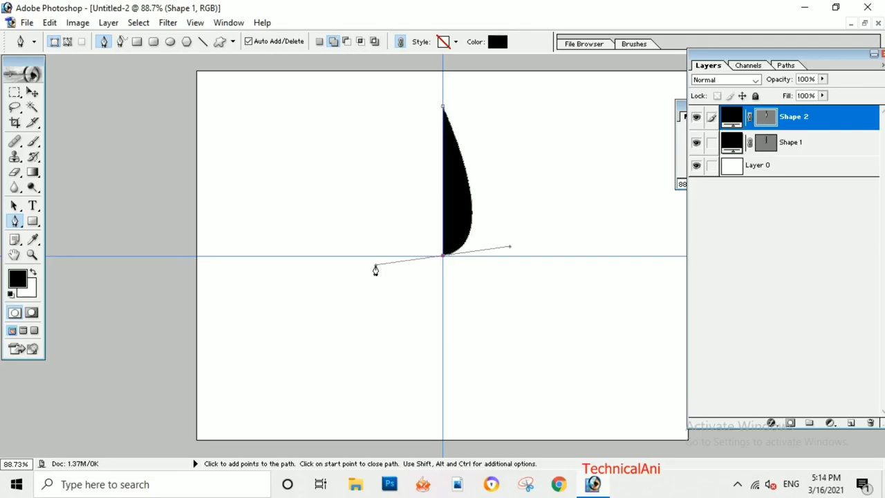
pyautogui.click(443, 259)
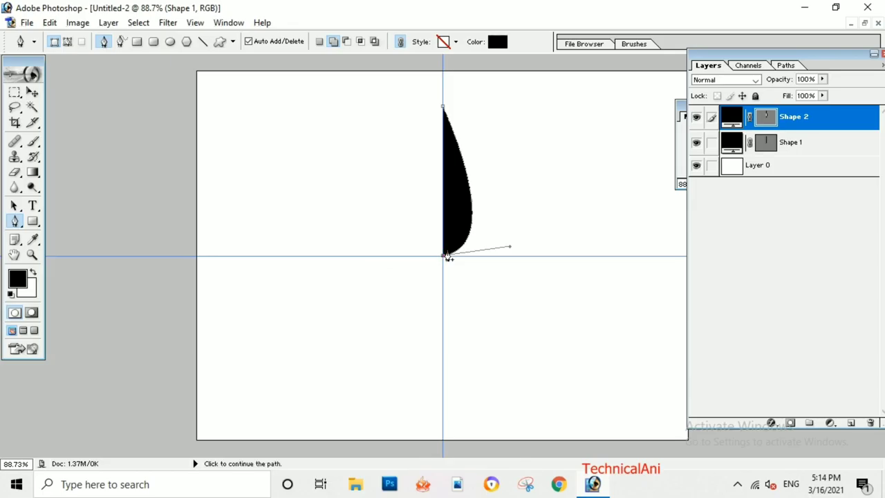
# Step: Close the petal path at its starting anchor and load it as a selection
pyautogui.scroll(1, 435, 249)
pyautogui.scroll(2, 435, 249)
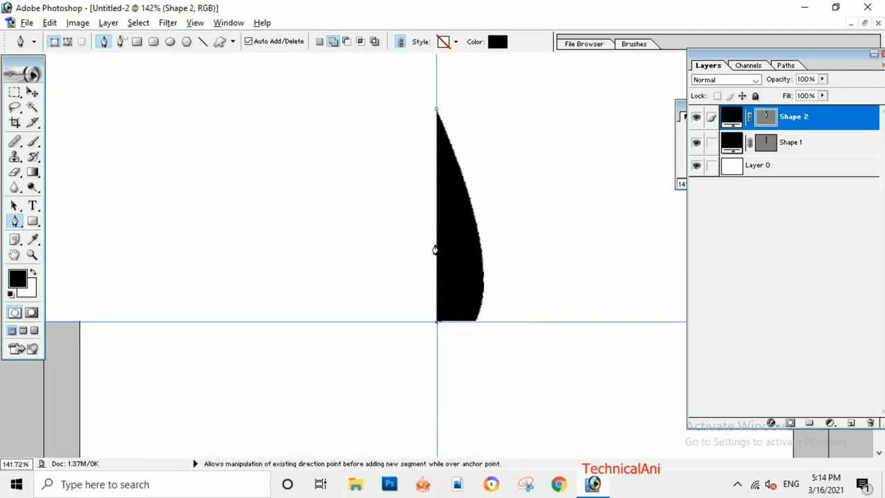
pyautogui.scroll(2, 435, 250)
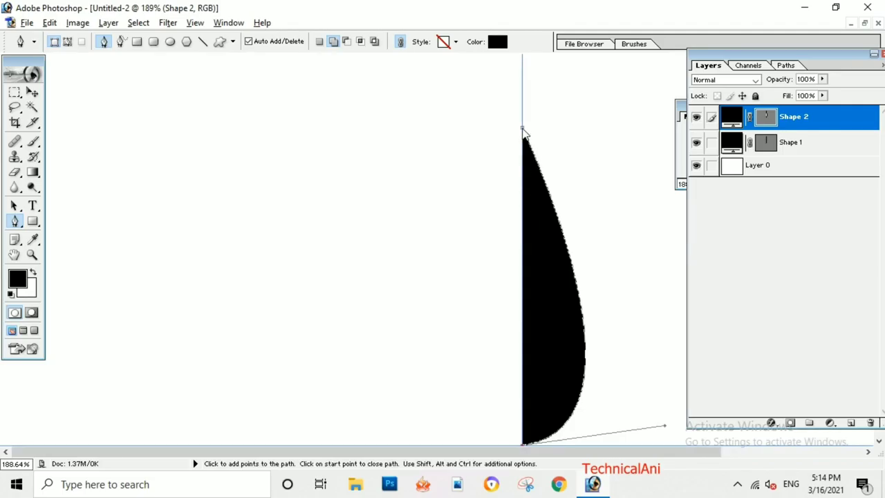
pyautogui.click(523, 130)
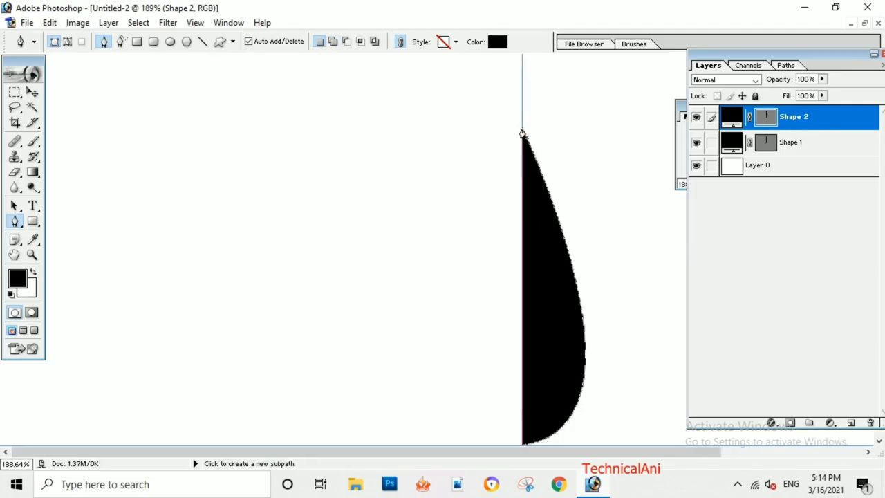
pyautogui.scroll(-1, 524, 141)
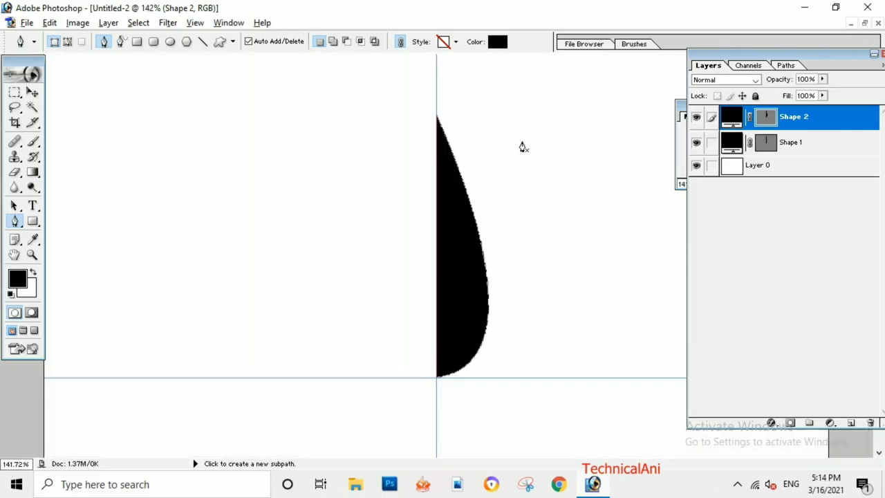
pyautogui.scroll(-1, 524, 147)
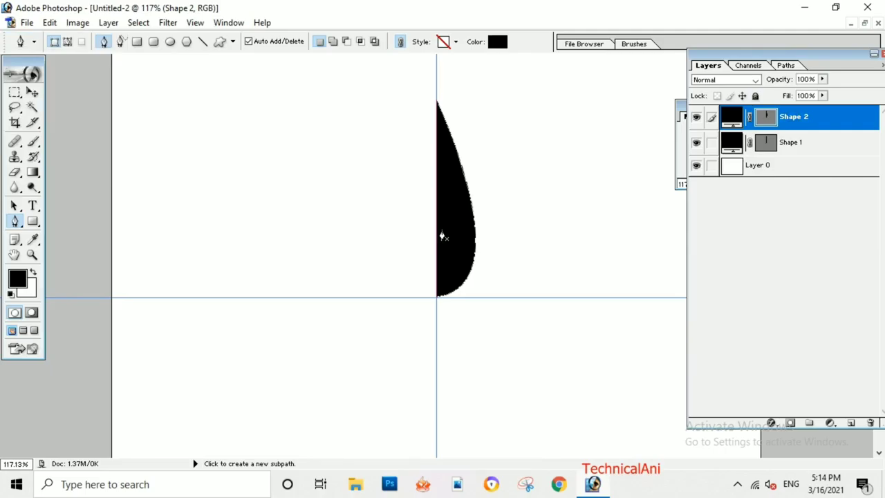
pyautogui.hotkey('ctrl', 'Return')
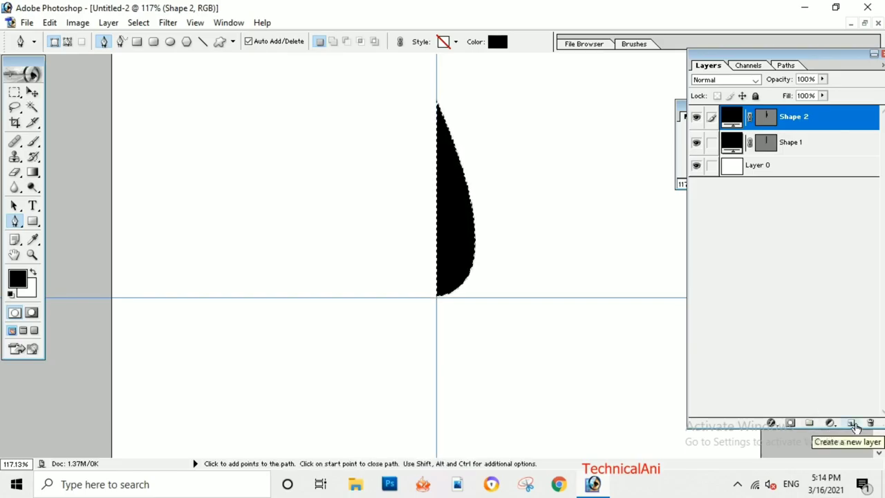
# Step: Create a new empty Layer 1 and hide the Shape 2 and Shape 1 layers
pyautogui.click(856, 428)
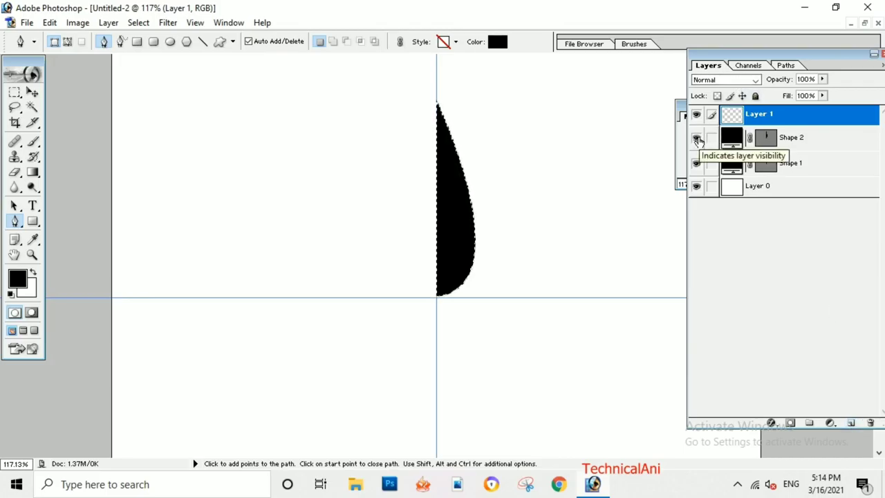
pyautogui.click(697, 138)
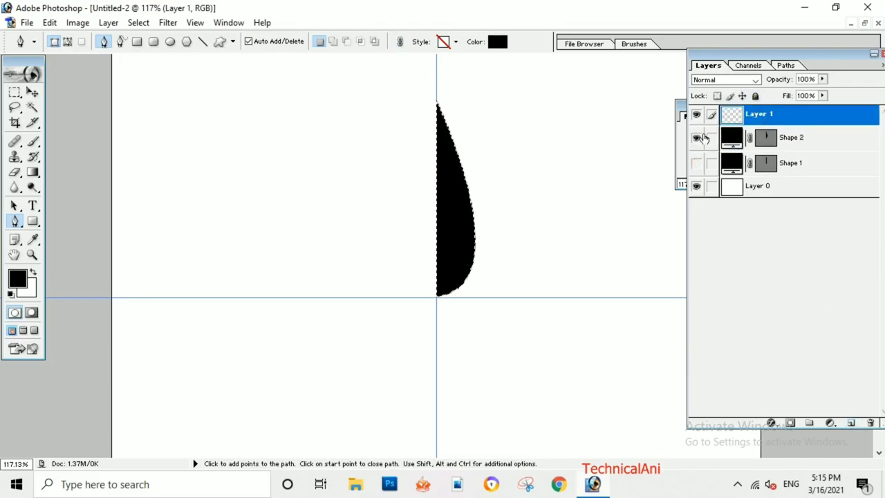
pyautogui.click(697, 163)
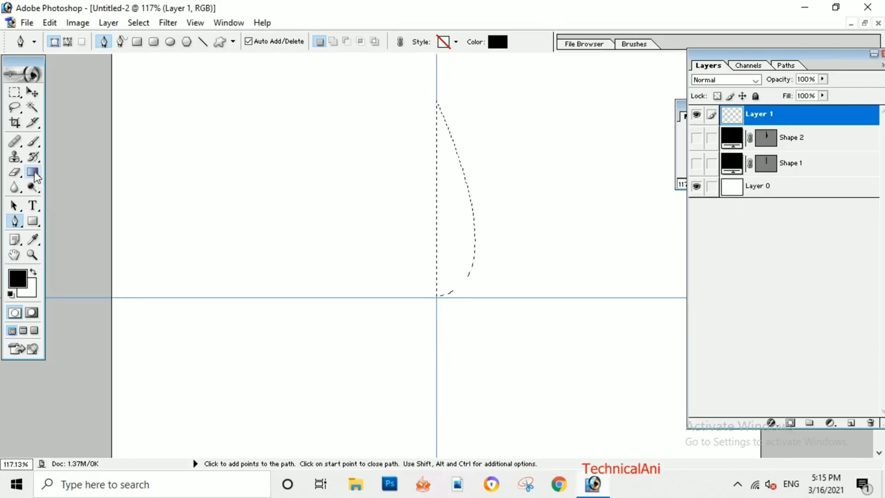
# Step: Set up the Gradient tool with the orange preset in Linear mode
pyautogui.click(38, 174)
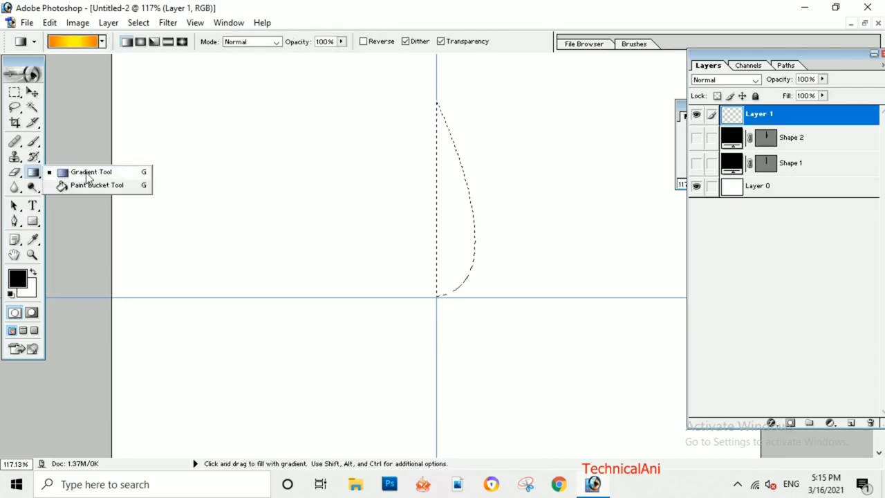
pyautogui.click(86, 172)
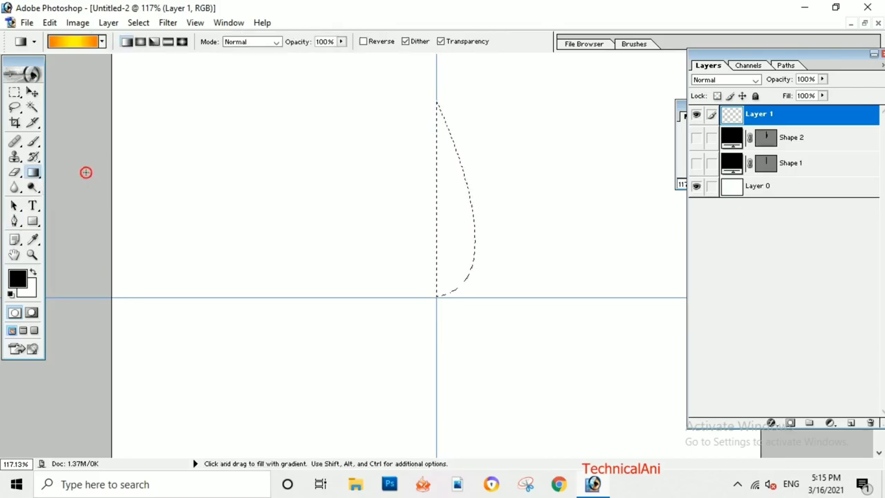
pyautogui.click(101, 42)
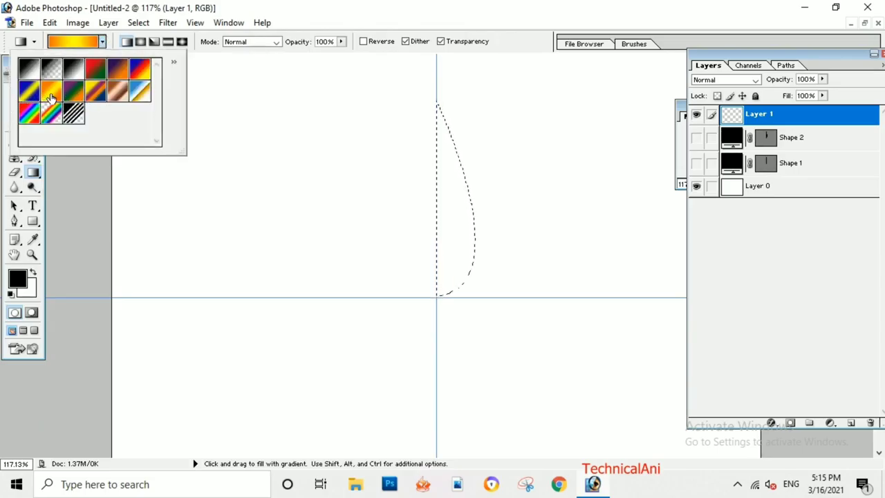
pyautogui.click(51, 97)
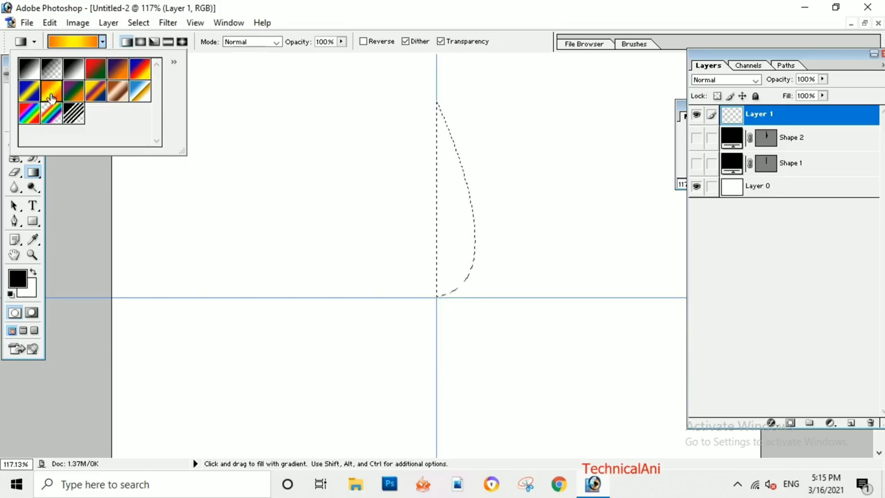
pyautogui.doubleClick(51, 96)
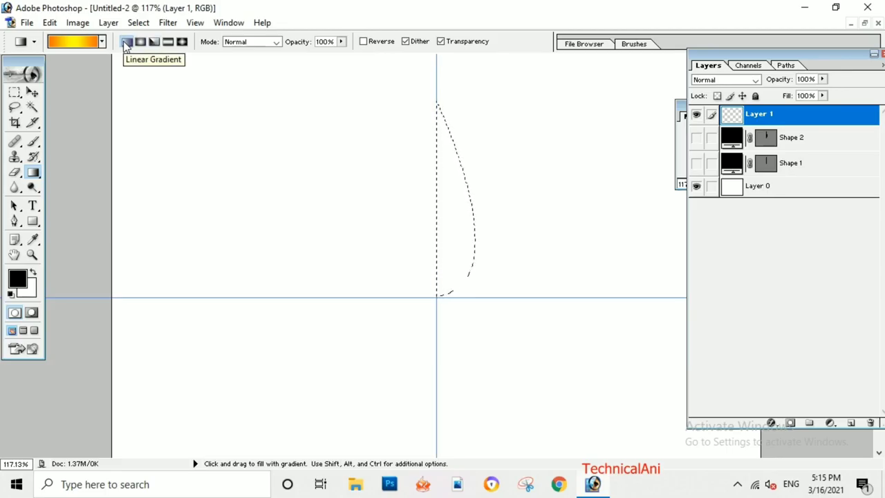
pyautogui.click(126, 43)
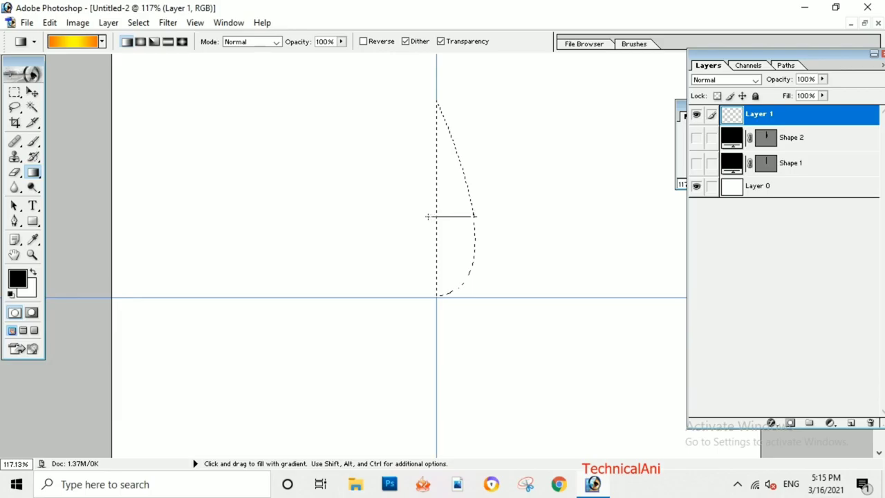
# Step: Fill the half-petal selection with the yellow-orange gradient and deselect
pyautogui.moveTo(426, 217); pyautogui.dragTo(427, 215)
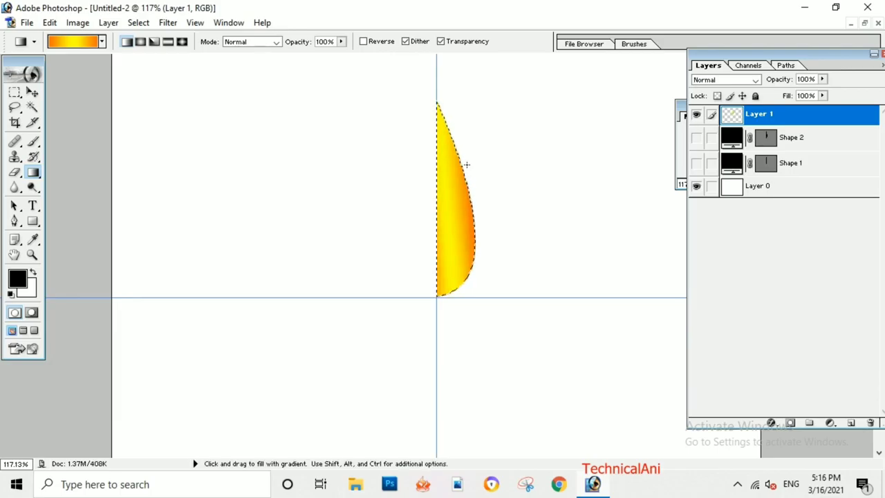
pyautogui.press('ctrl')
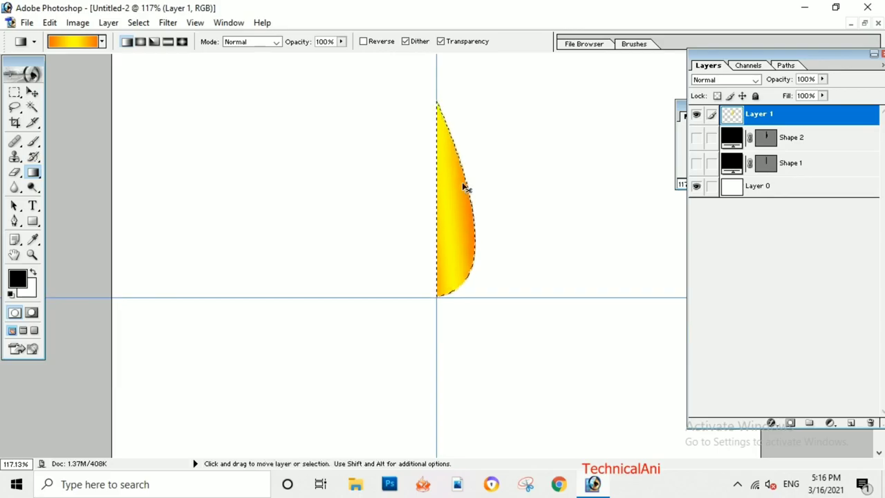
pyautogui.hotkey('ctrl', 'd')
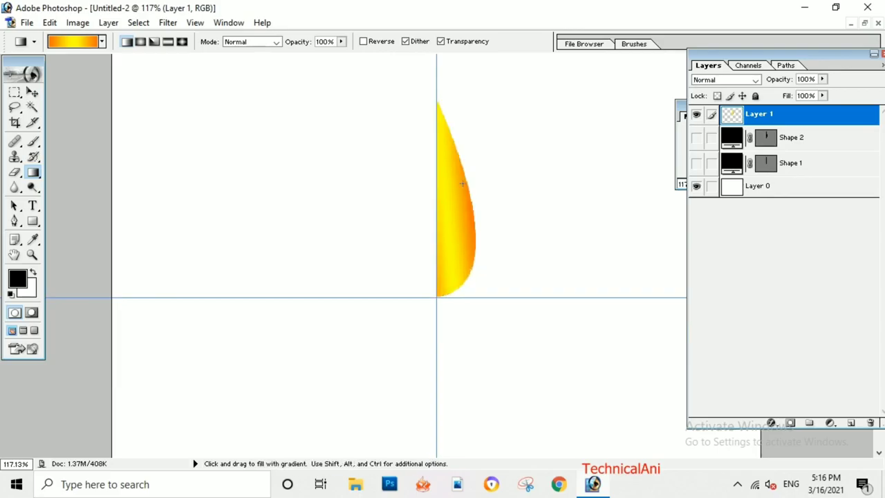
# Step: Delete the Shape 2 and Shape 1 layers
pyautogui.click(802, 138)
pyautogui.rightClick(800, 140)
pyautogui.click(767, 196)
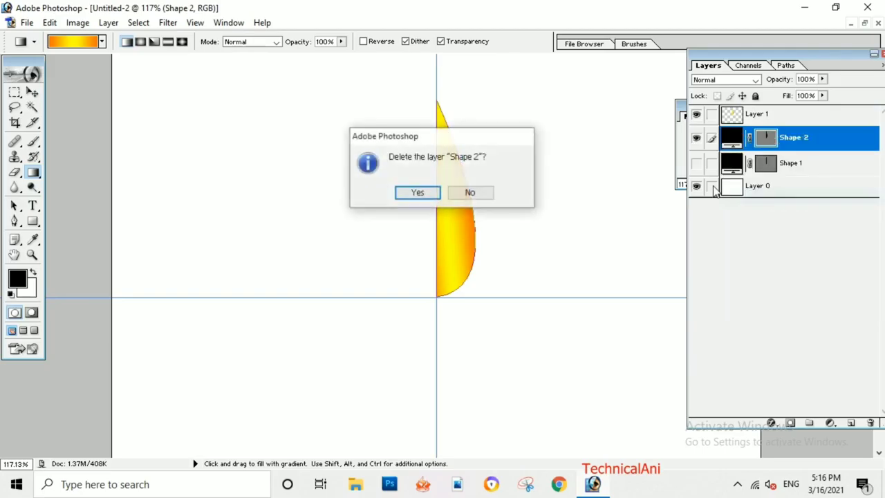
pyautogui.click(415, 192)
pyautogui.rightClick(802, 137)
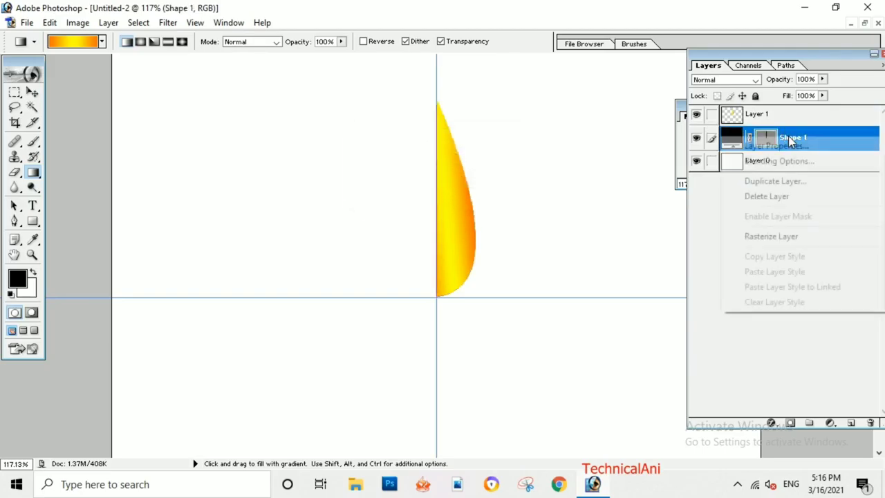
pyautogui.click(770, 196)
pyautogui.click(415, 192)
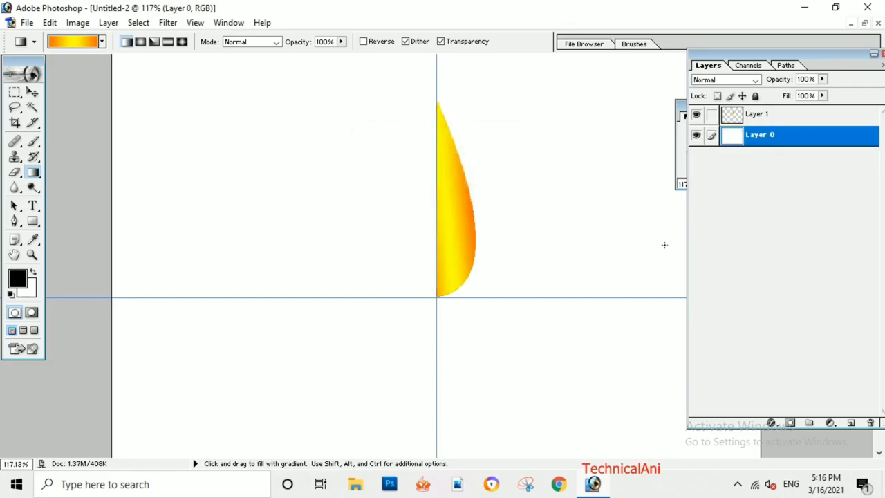
# Step: Duplicate Layer 1 as Layer 1 copy
pyautogui.click(776, 119)
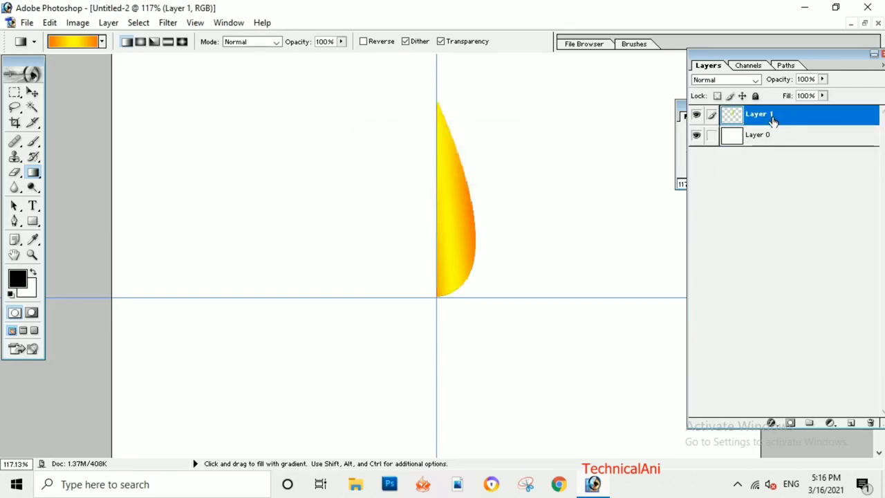
pyautogui.rightClick(774, 121)
pyautogui.click(777, 163)
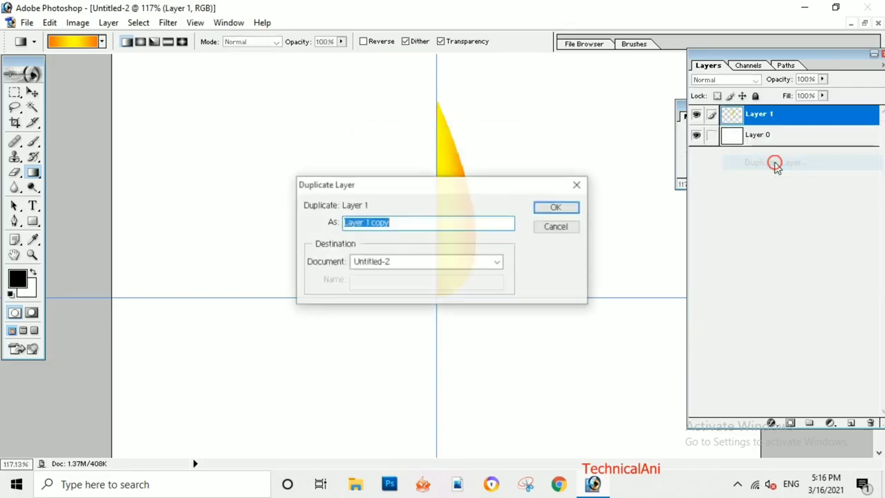
pyautogui.click(543, 214)
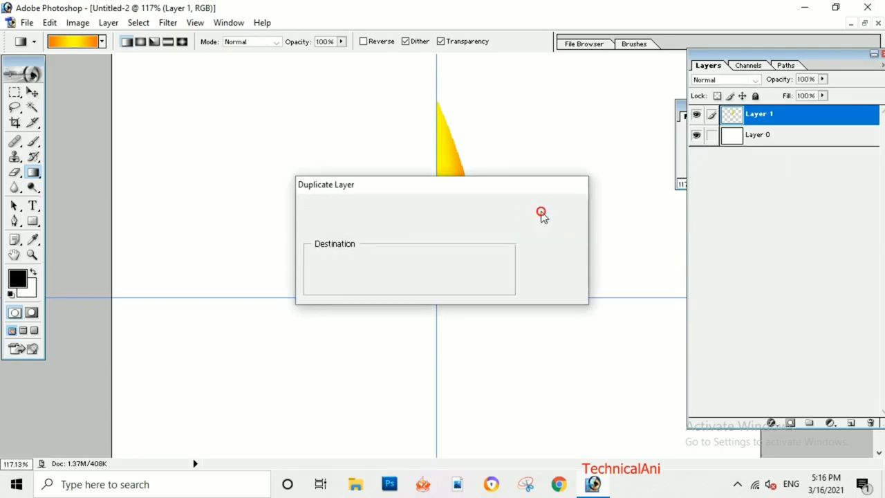
# Step: Flip the copy horizontally about the vertical guide to mirror the half petal
pyautogui.hotkey('ctrl', 't')
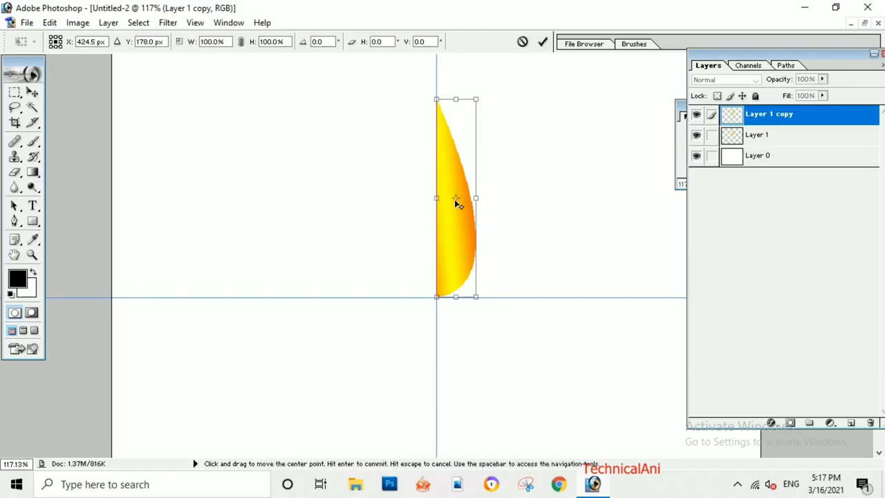
pyautogui.moveTo(456, 200); pyautogui.dragTo(437, 202)
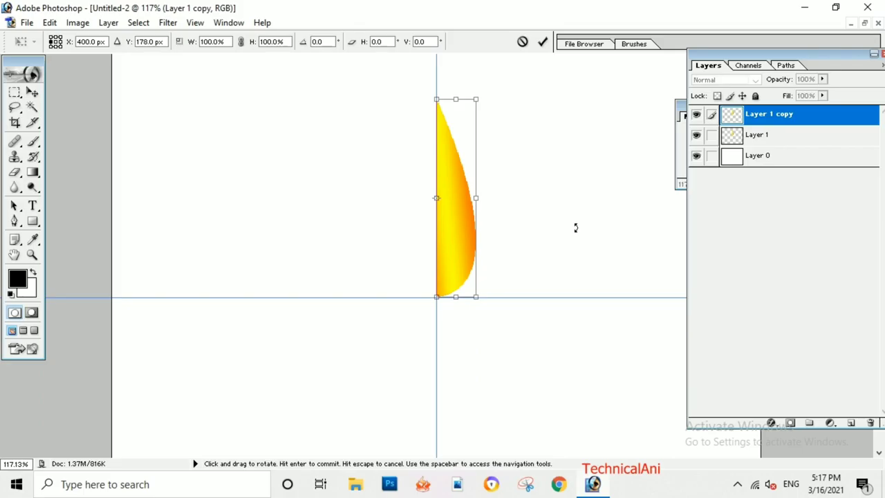
pyautogui.rightClick(451, 203)
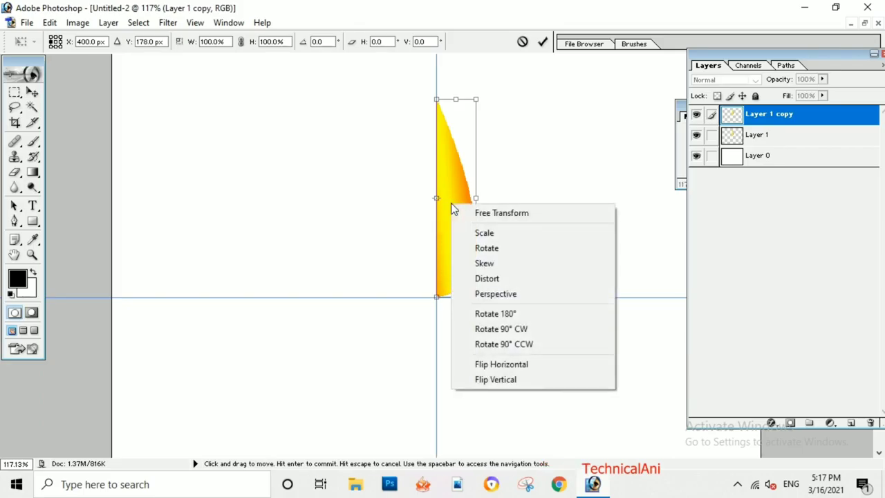
pyautogui.click(502, 367)
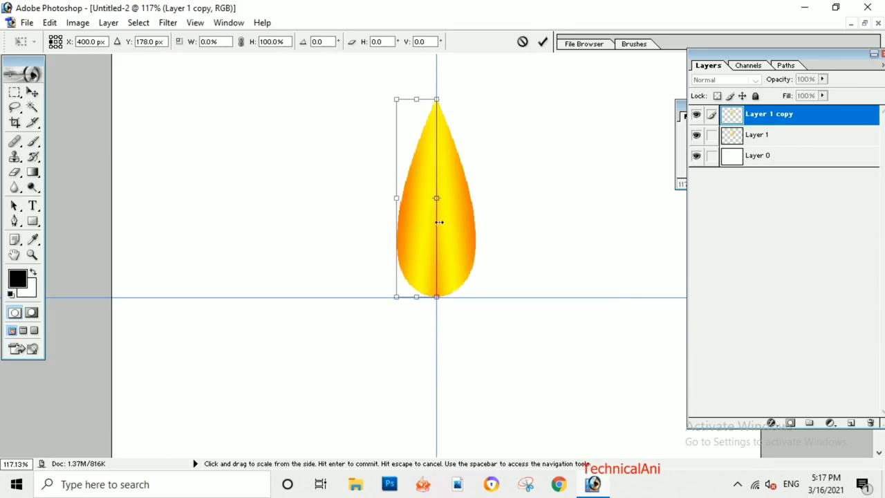
pyautogui.moveTo(441, 216); pyautogui.dragTo(440, 215)
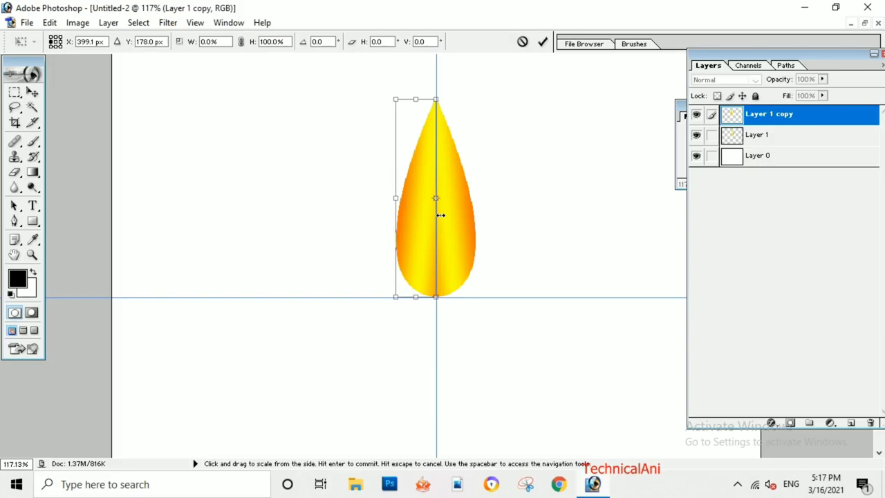
pyautogui.press('Left')
pyautogui.press('Left')
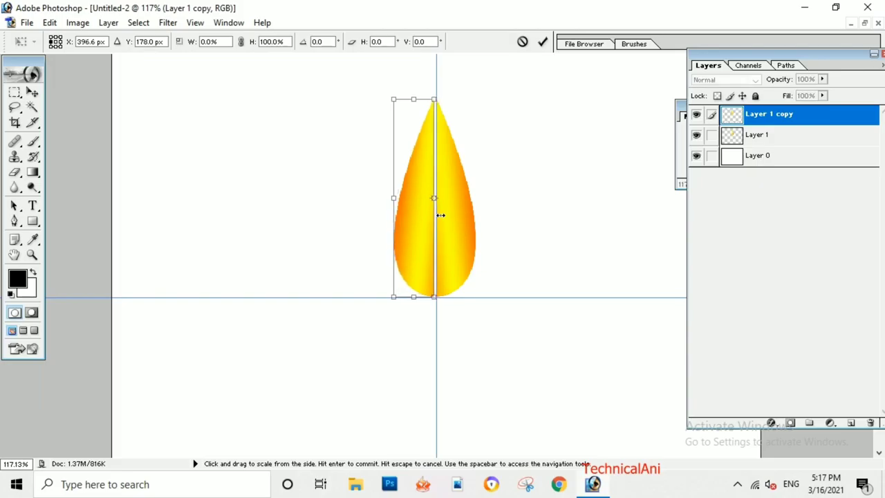
pyautogui.press('Right')
pyautogui.press('Right')
pyautogui.press('Right')
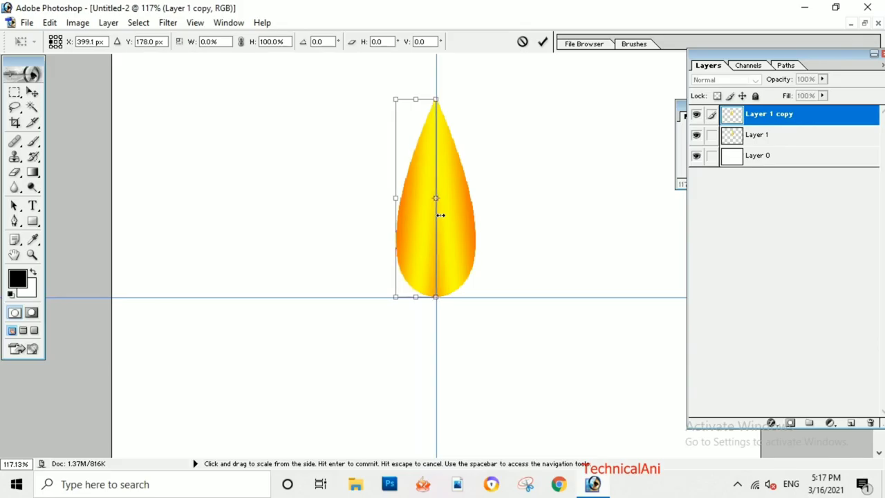
# Step: Commit the mirrored transform and hide the guides
pyautogui.press('Return')
pyautogui.press('g')
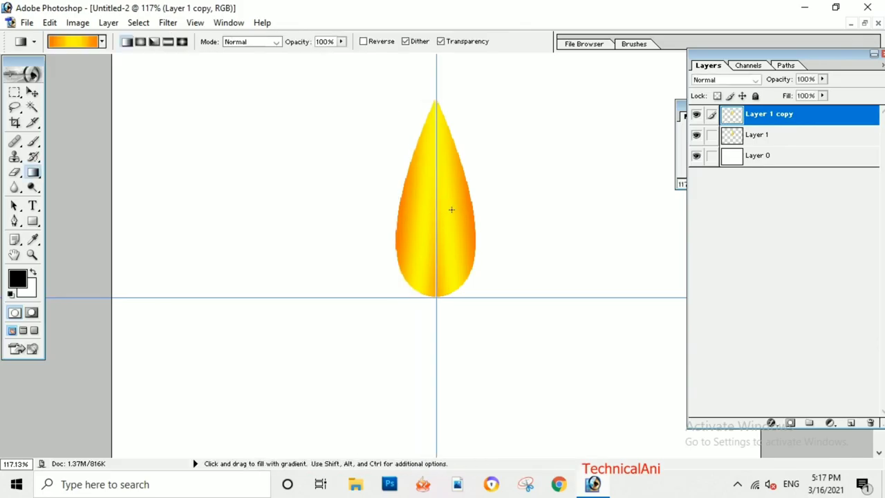
pyautogui.hotkey('ctrl', ';')
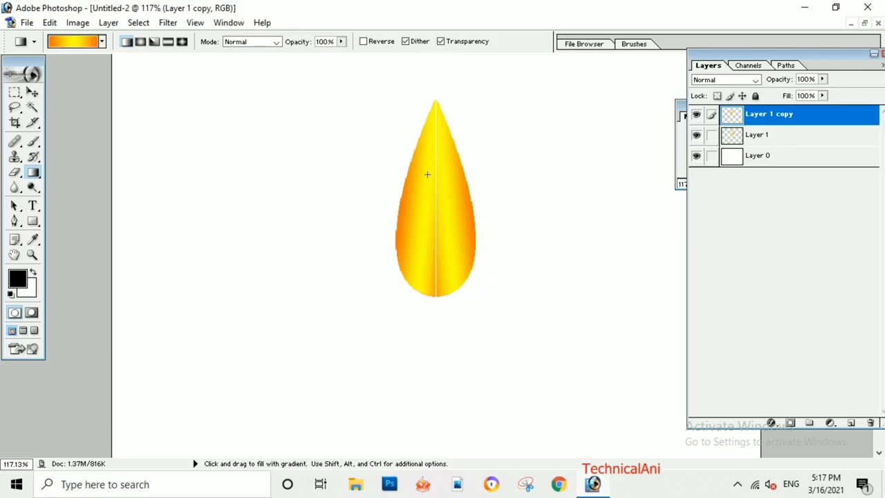
pyautogui.hotkey('ctrl', 't')
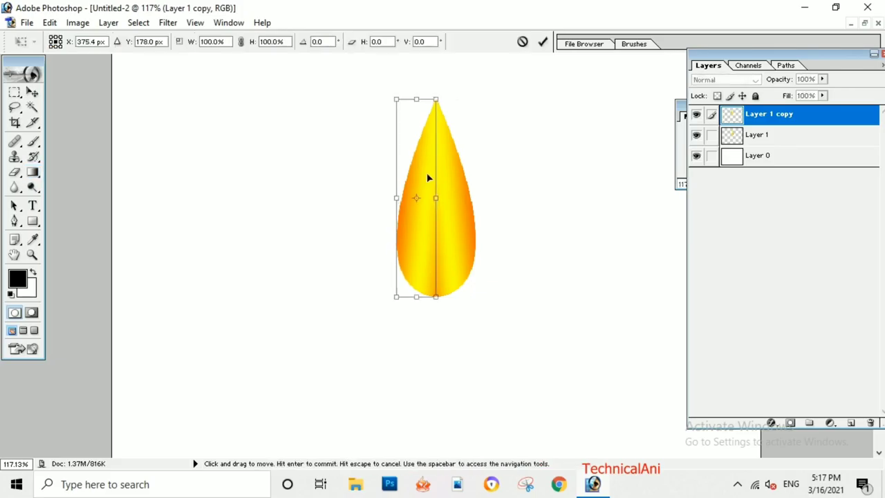
pyautogui.press('Return')
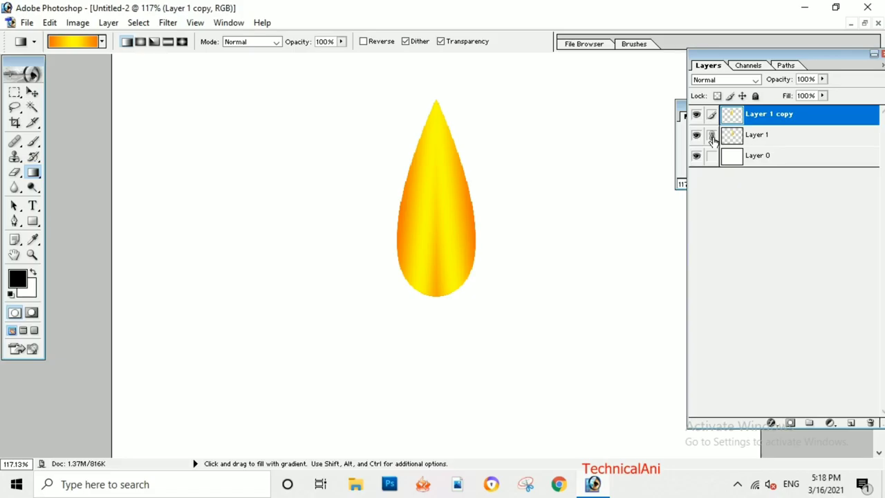
# Step: Merge the linked petal halves into one layer and toggle its visibility to check
pyautogui.click(147, 24)
pyautogui.moveTo(109, 23)
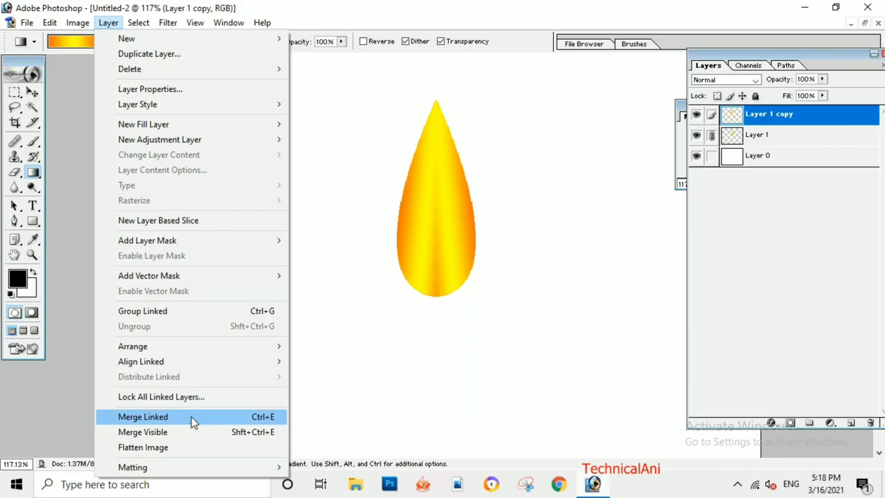
pyautogui.click(191, 417)
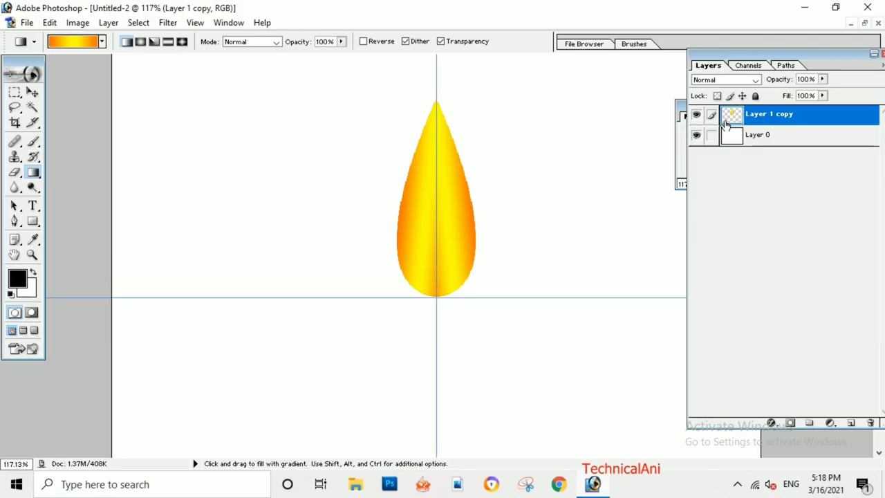
pyautogui.click(697, 116)
pyautogui.click(697, 115)
# Step: Duplicate the petal as Layer 1 copy 2 and rotate it clockwise about its base
pyautogui.rightClick(776, 116)
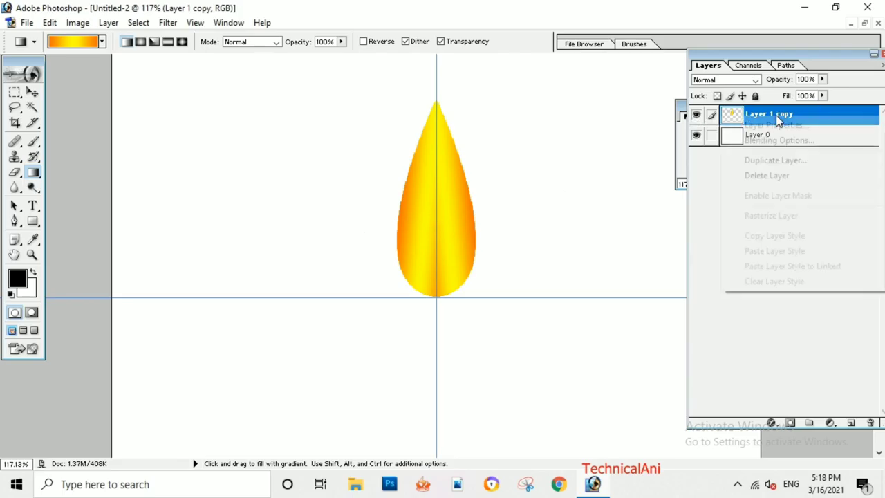
pyautogui.click(767, 160)
pyautogui.click(557, 206)
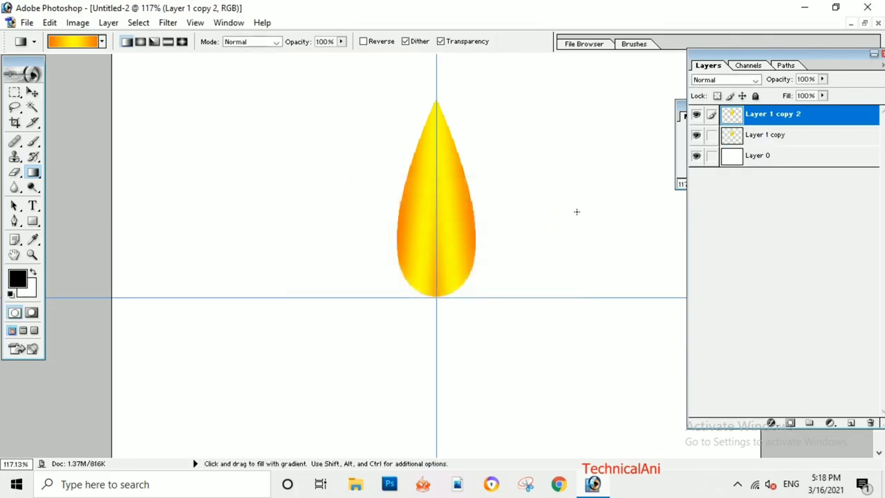
pyautogui.hotkey('ctrl', 't')
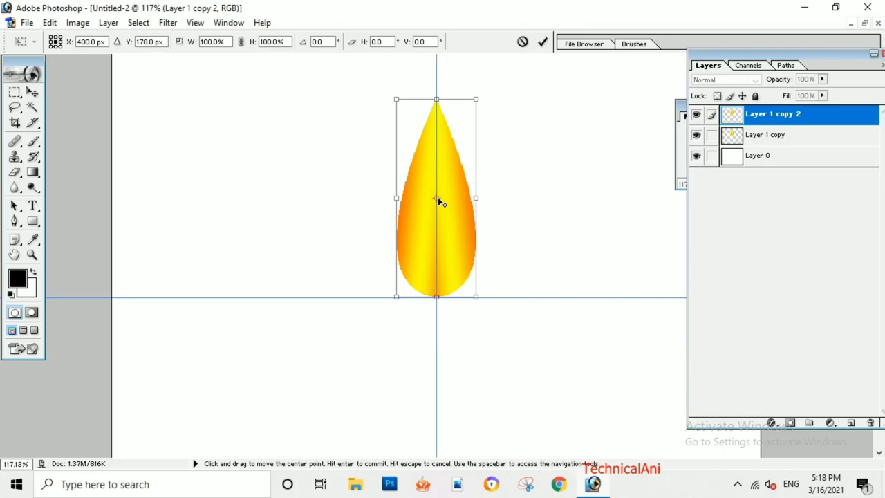
pyautogui.moveTo(438, 200); pyautogui.dragTo(441, 296)
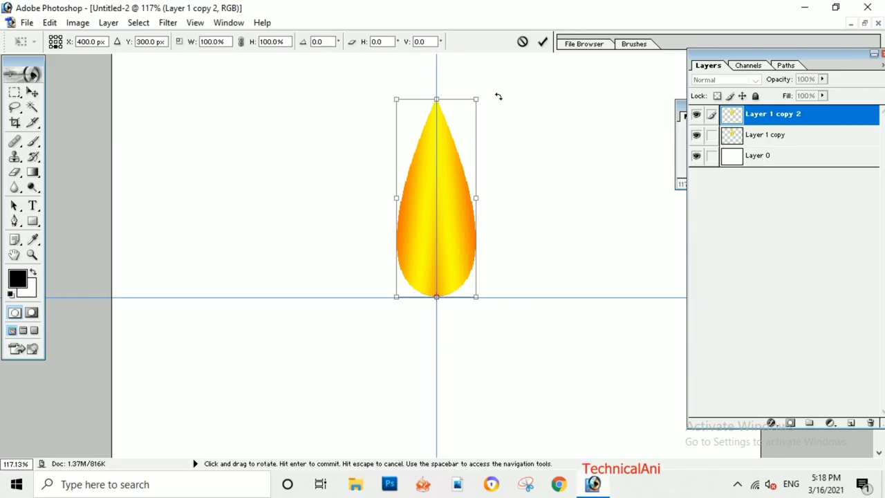
pyautogui.moveTo(499, 96); pyautogui.dragTo(530, 132)
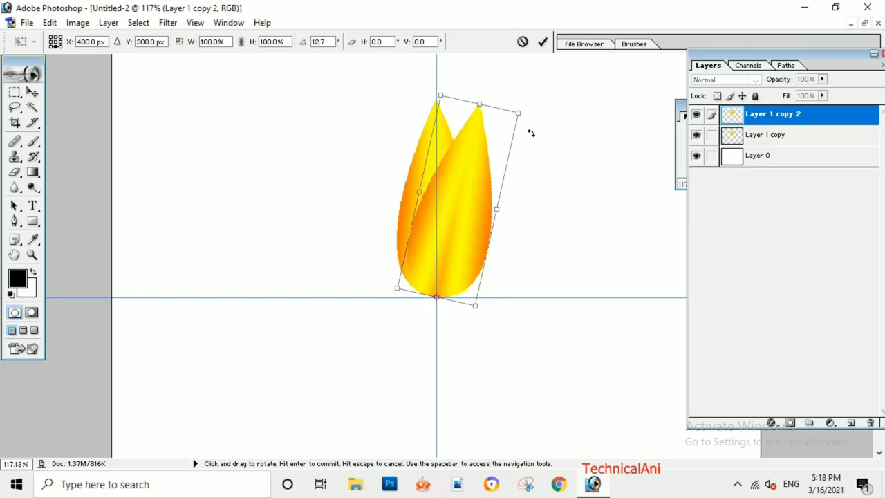
pyautogui.moveTo(530, 133)
pyautogui.mouseDown()
pyautogui.moveTo(553, 391)
pyautogui.moveTo(304, 443)
pyautogui.moveTo(263, 192)
pyautogui.moveTo(391, 105)
pyautogui.moveTo(483, 113)
pyautogui.moveTo(504, 141)
pyautogui.moveTo(461, 132)
pyautogui.moveTo(477, 326)
pyautogui.moveTo(549, 173)
pyautogui.moveTo(511, 144)
pyautogui.mouseUp()
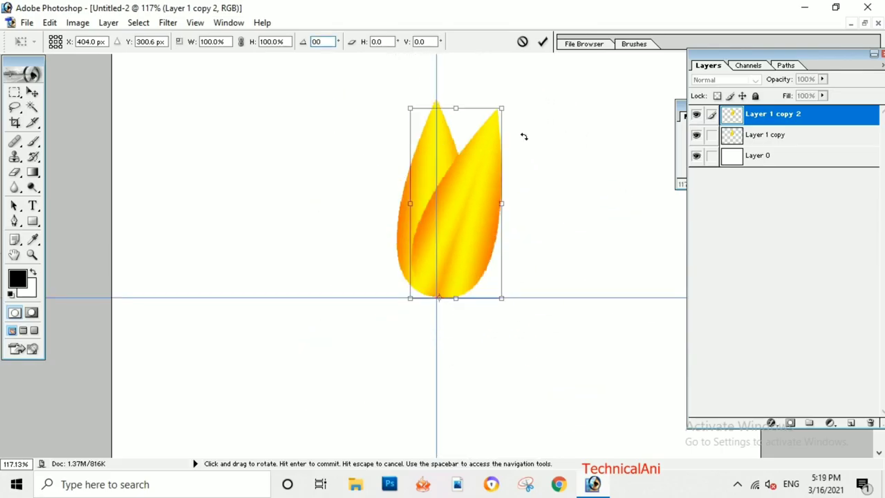
pyautogui.press('Return')
pyautogui.press('g')
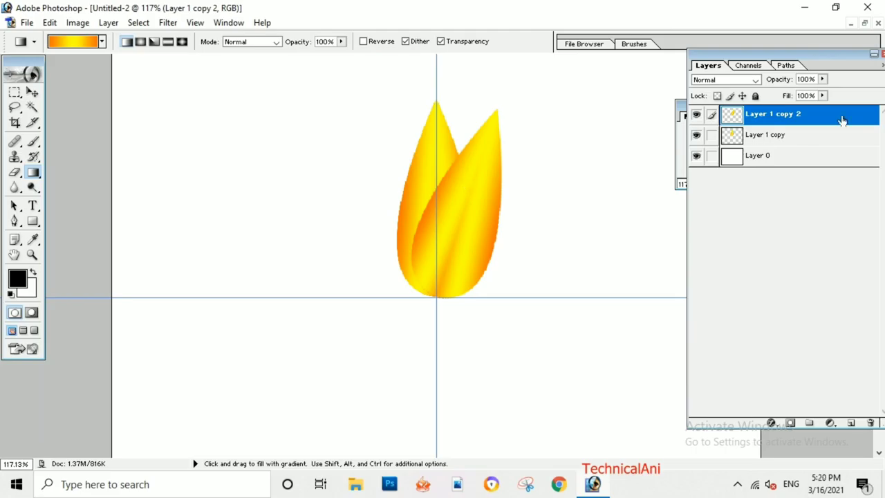
pyautogui.moveTo(843, 121); pyautogui.dragTo(772, 161)
# Step: Repeat the duplicate-and-rotate with Ctrl+Alt+Shift+T to add more rotated petal copies
pyautogui.press('shift')
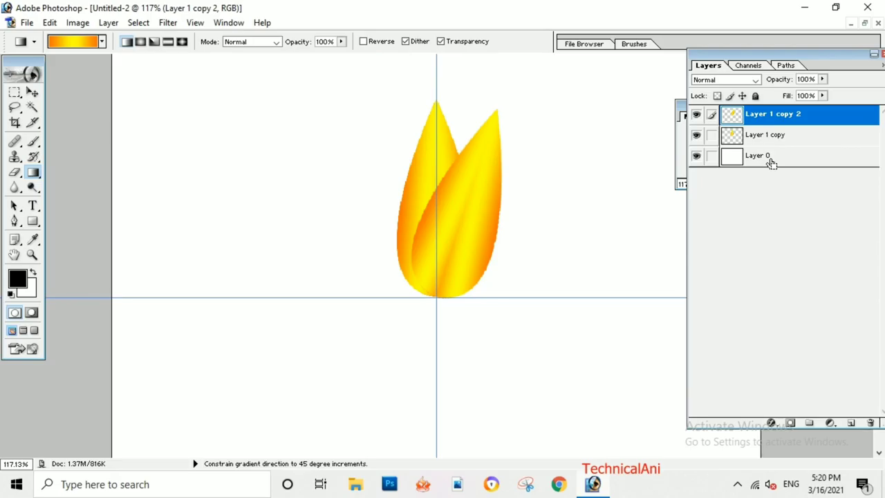
pyautogui.hotkey('ctrl', 'alt', 'shift', 't')
pyautogui.hotkey('ctrl', 'alt', 'shift', 't')
pyautogui.hotkey('ctrl', 'alt', 'shift', 't')
pyautogui.hotkey('ctrl', 'alt', 'shift', 't')
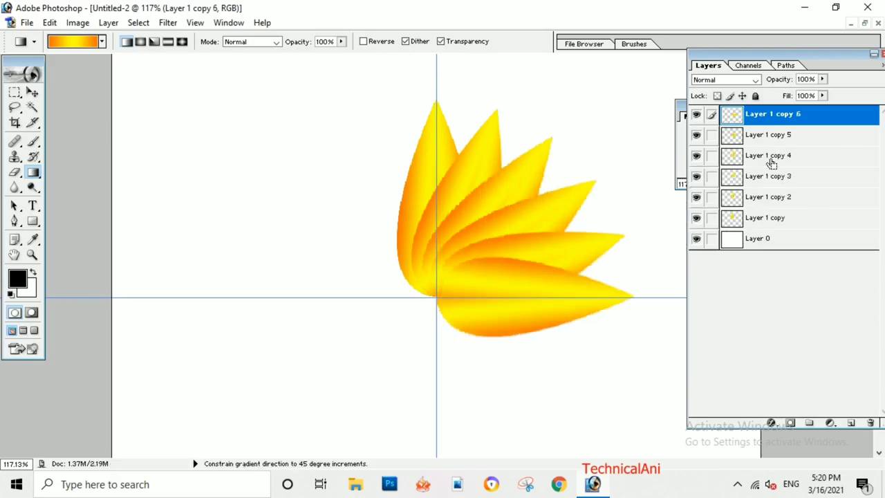
pyautogui.hotkey('ctrl', 'alt', 'shift', 't')
pyautogui.hotkey('ctrl', 'alt', 'shift', 't')
pyautogui.hotkey('ctrl', 'alt', 'shift', 't')
pyautogui.hotkey('ctrl', 'alt', 'shift', 't')
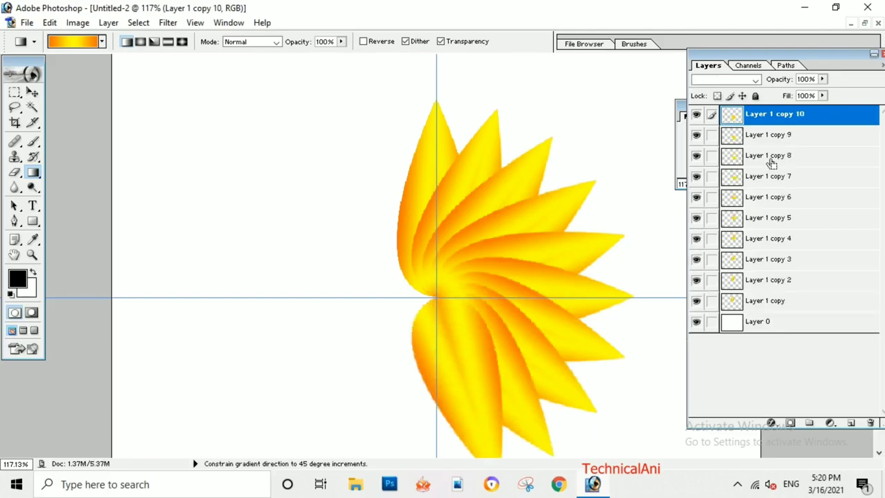
pyautogui.hotkey('ctrl', 'alt', 'shift', 't')
pyautogui.hotkey('ctrl', 'alt', 'shift', 't')
pyautogui.hotkey('ctrl', 'alt', 'shift', 't')
pyautogui.hotkey('ctrl', 'alt', 'shift', 't')
pyautogui.hotkey('ctrl', 'alt', 'shift', 't')
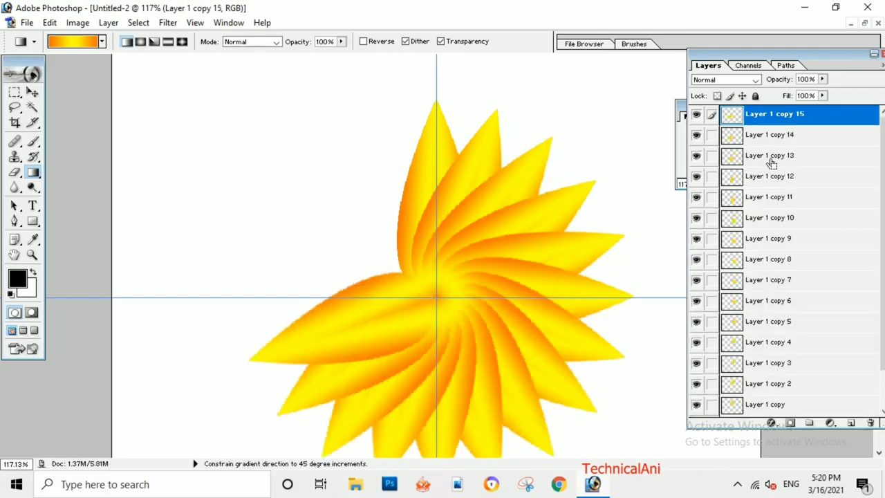
pyautogui.hotkey('ctrl', 'alt', 'shift', 't')
pyautogui.hotkey('ctrl', 'alt', 'shift', 't')
pyautogui.hotkey('ctrl', 'alt', 'shift', 't')
pyautogui.hotkey('ctrl', 'alt', 'shift', 't')
pyautogui.hotkey('ctrl', 'alt', 'shift', 't')
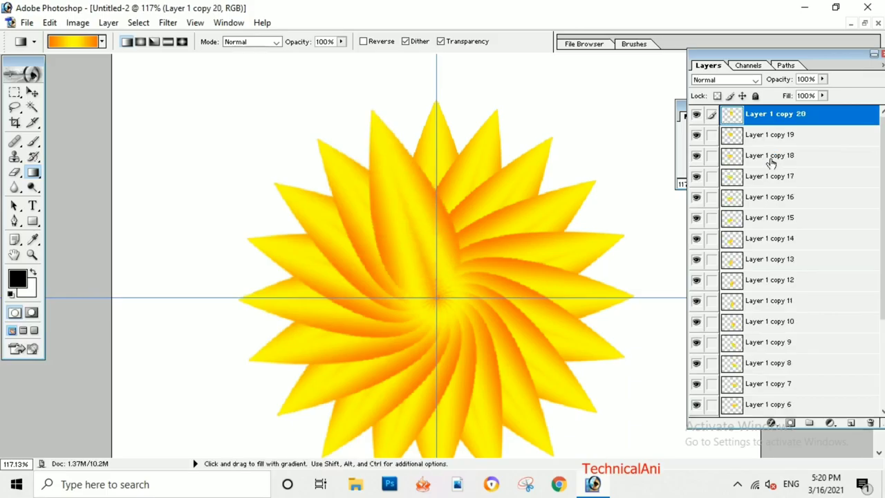
# Step: Fit the document in view, toggle the guides to check the flower, and select Layer 0
pyautogui.scroll(-1, 547, 195)
pyautogui.scroll(2, 547, 195)
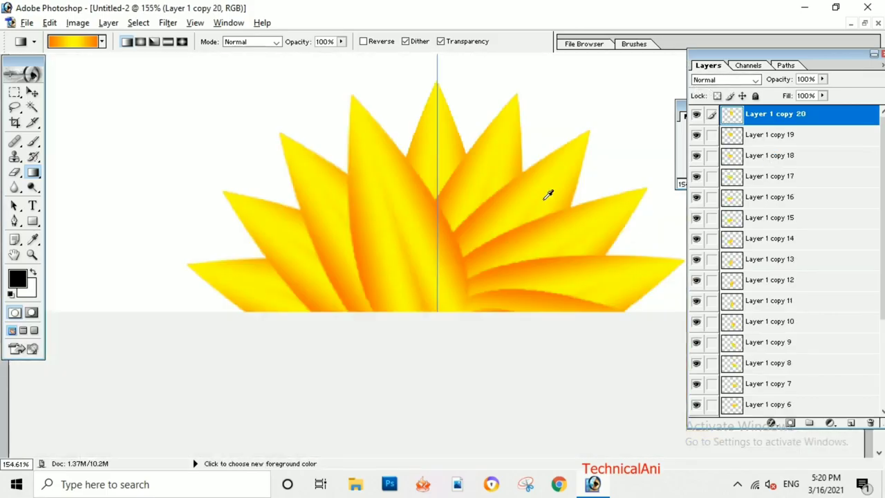
pyautogui.hotkey('ctrl', '0')
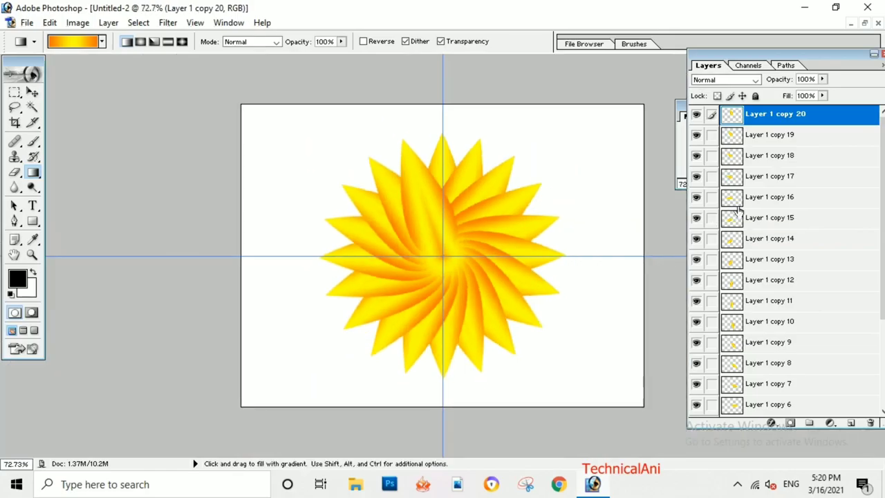
pyautogui.scroll(-2, 786, 257)
pyautogui.scroll(-3, 786, 283)
pyautogui.click(784, 304)
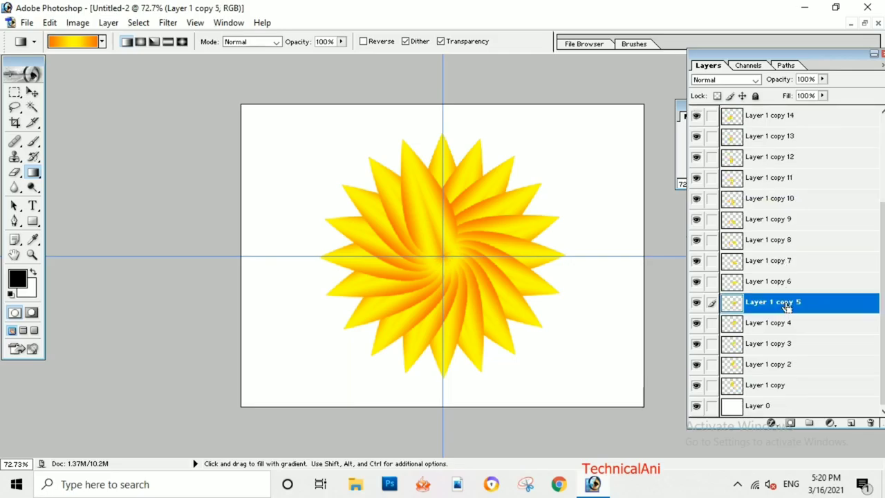
pyautogui.hotkey('ctrl', ';')
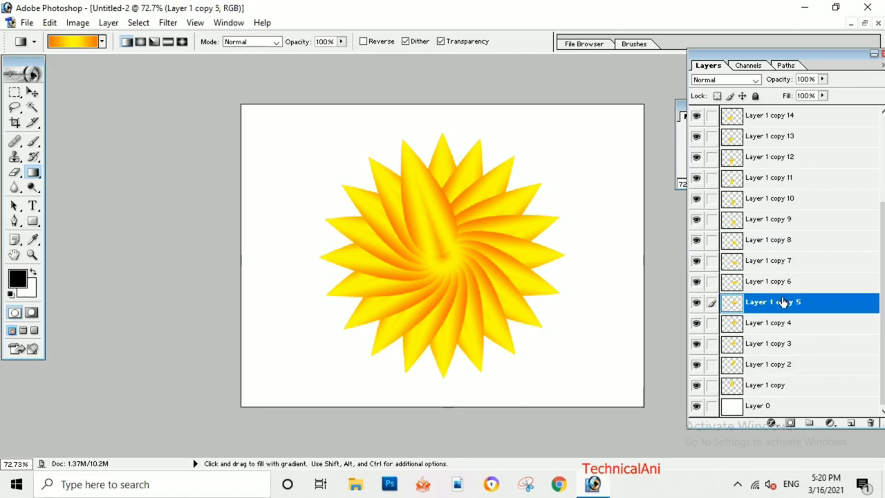
pyautogui.hotkey('ctrl', ';')
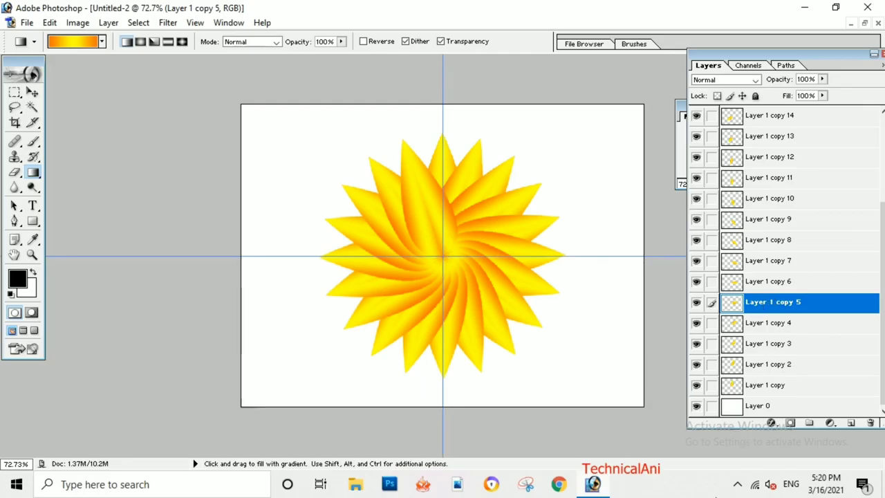
pyautogui.click(744, 407)
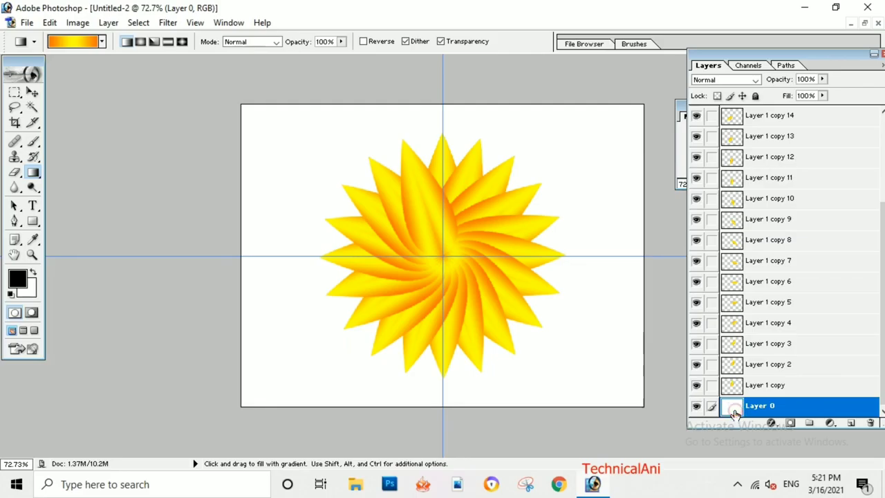
# Step: Add a Radial Gradient Overlay layer style to Layer 0
pyautogui.doubleClick(735, 413)
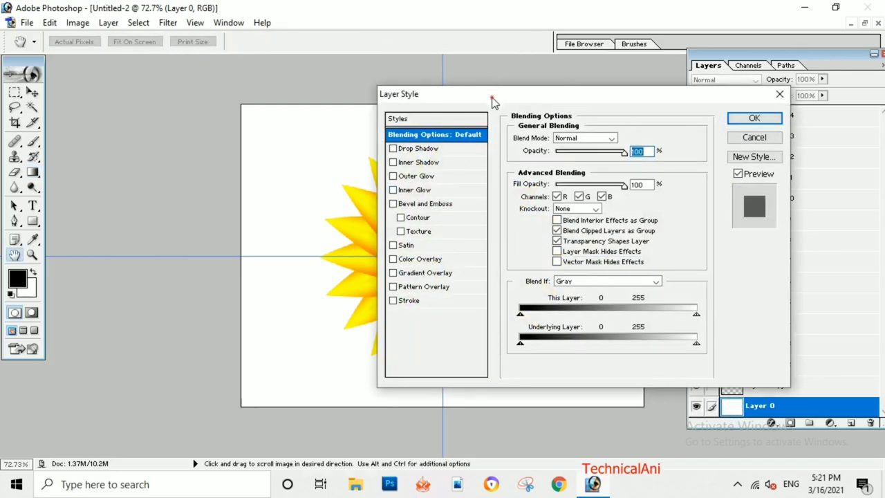
pyautogui.moveTo(492, 97); pyautogui.dragTo(604, 97)
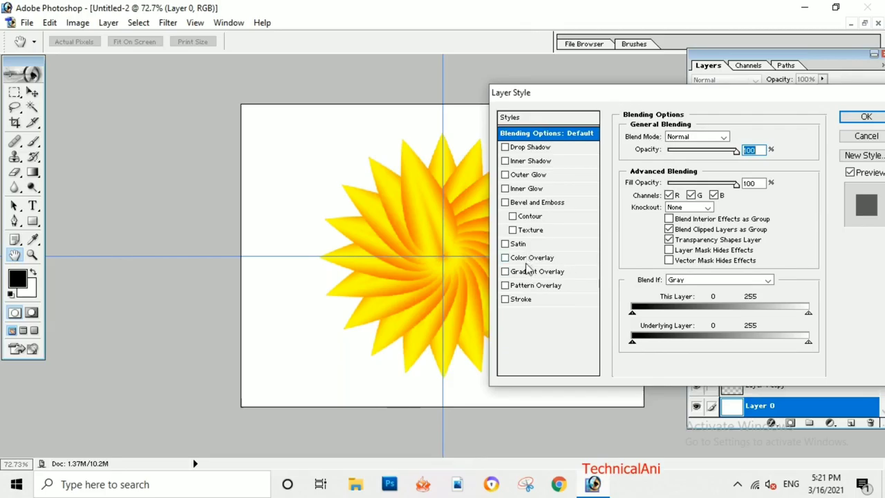
pyautogui.click(527, 276)
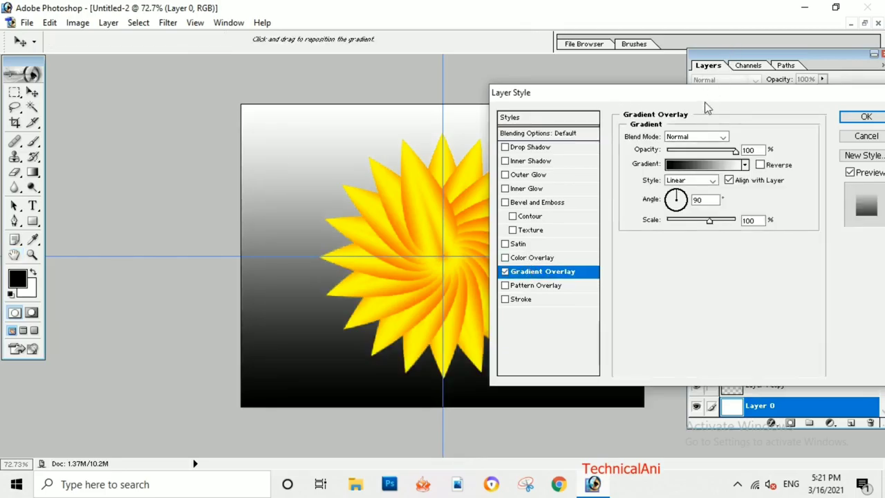
pyautogui.moveTo(707, 97)
pyautogui.mouseDown()
pyautogui.moveTo(175, 126)
pyautogui.moveTo(840, 147)
pyautogui.moveTo(797, 104)
pyautogui.mouseUp()
pyautogui.click(805, 201)
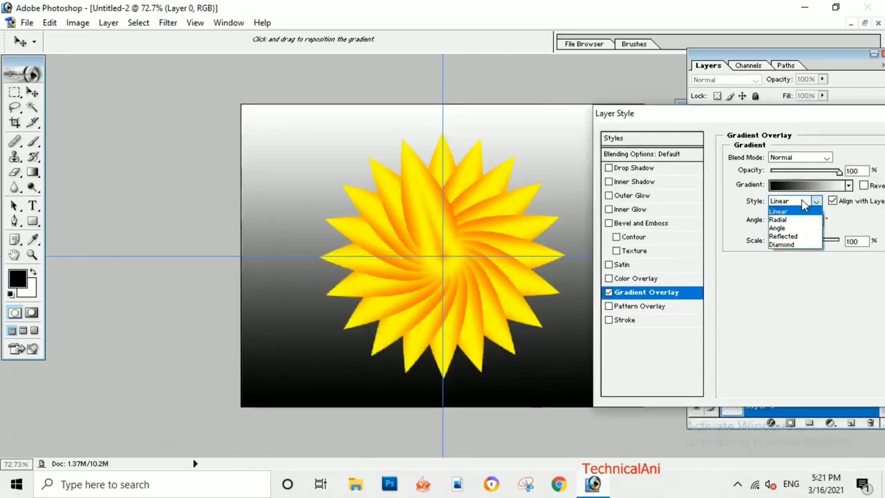
pyautogui.click(794, 220)
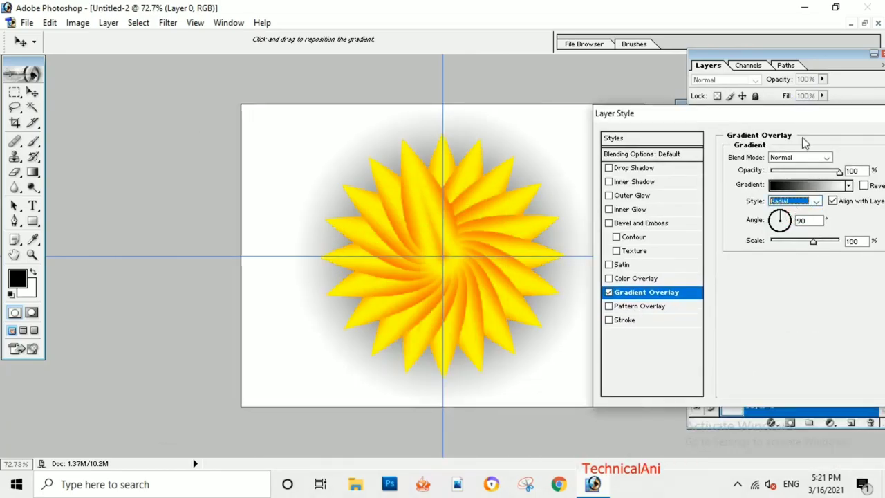
# Step: Use the blue-white-gold gradient preset at Scale 150% and Angle -6, then apply
pyautogui.moveTo(801, 118); pyautogui.dragTo(724, 143)
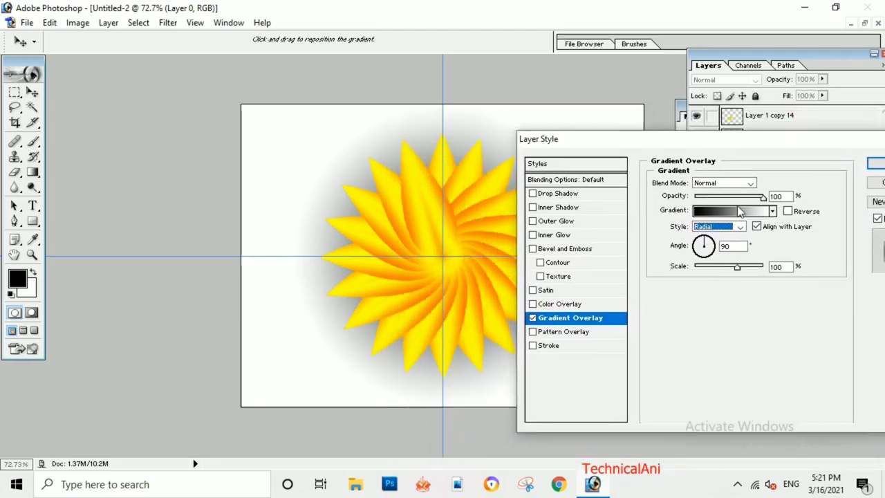
pyautogui.click(772, 211)
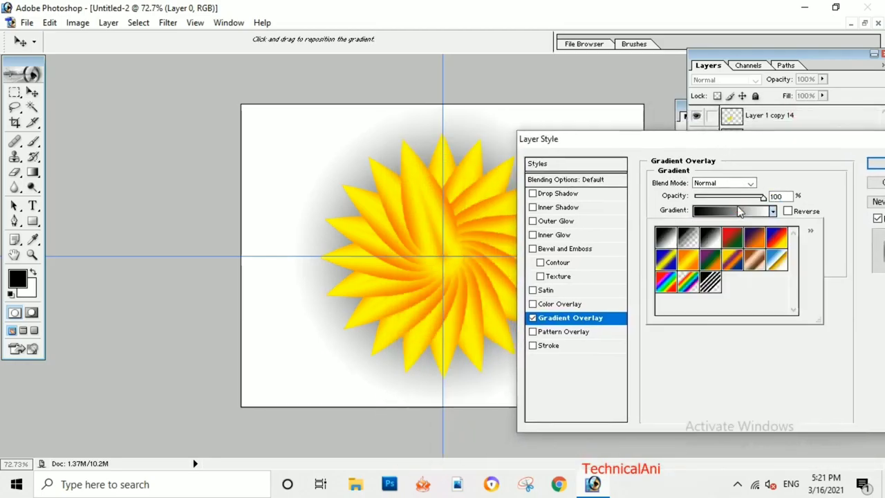
pyautogui.click(781, 261)
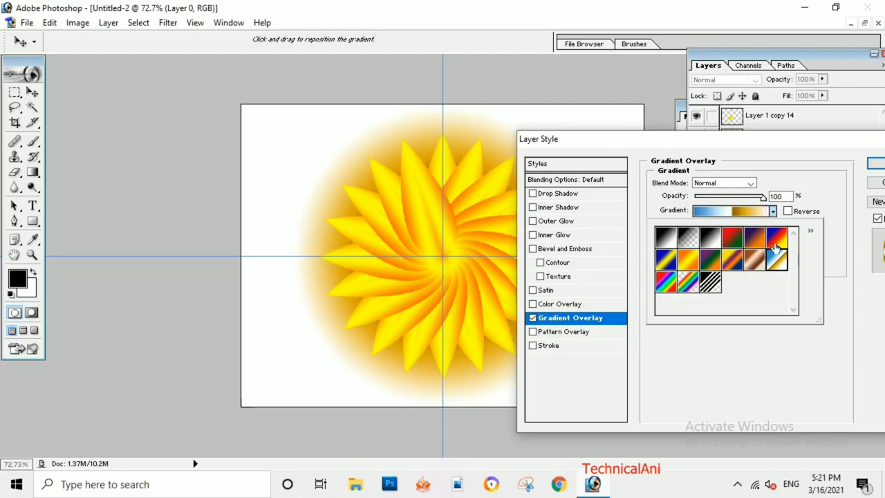
pyautogui.doubleClick(781, 262)
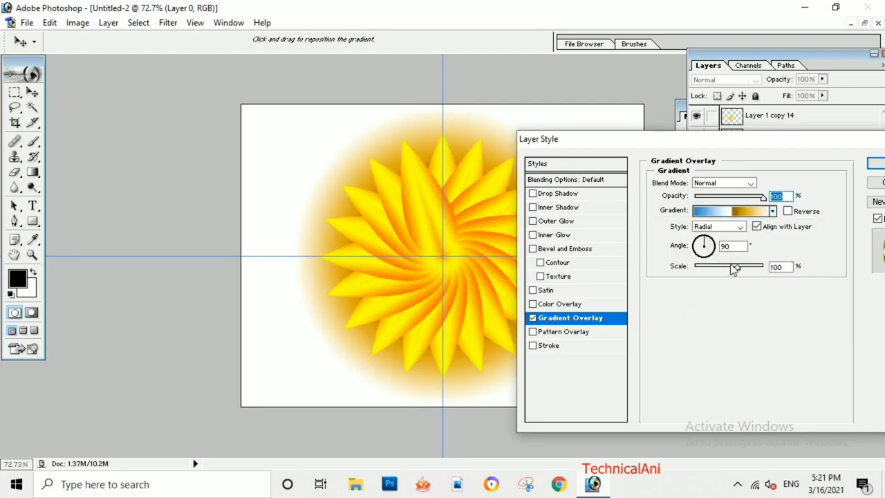
pyautogui.moveTo(739, 271); pyautogui.dragTo(812, 279)
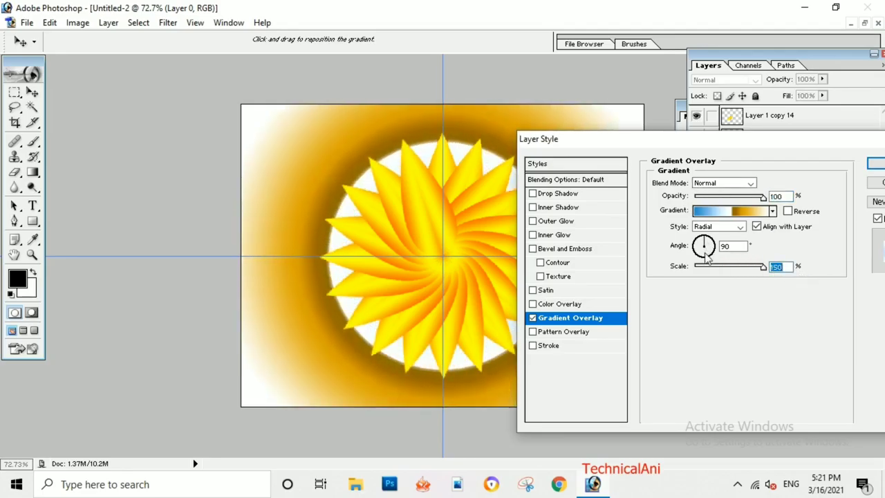
pyautogui.click(711, 249)
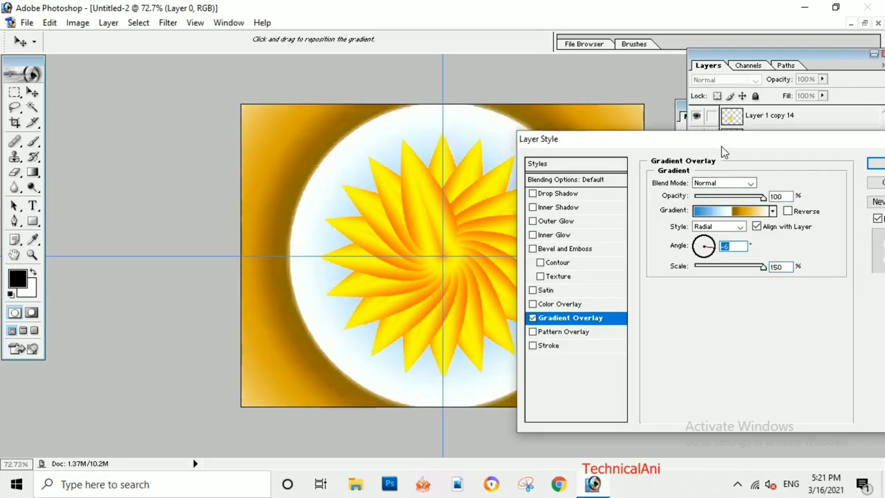
pyautogui.moveTo(702, 141)
pyautogui.mouseDown()
pyautogui.moveTo(782, 85)
pyautogui.moveTo(758, 78)
pyautogui.mouseUp()
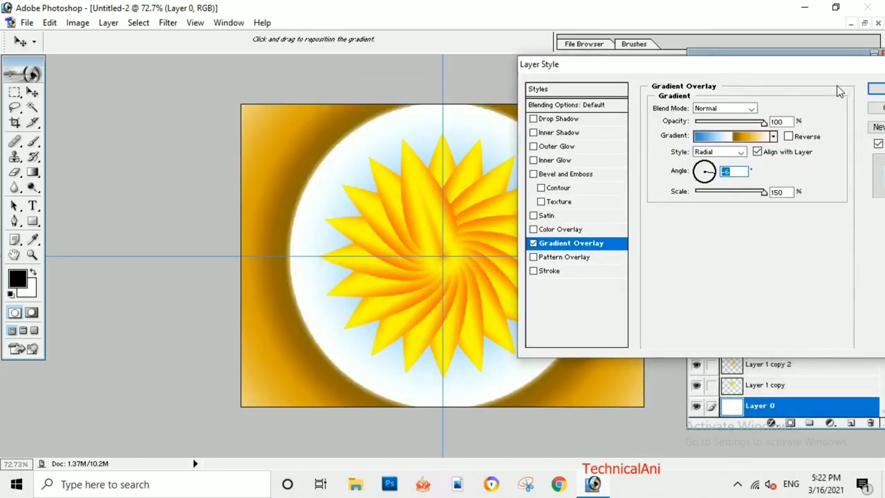
pyautogui.click(875, 93)
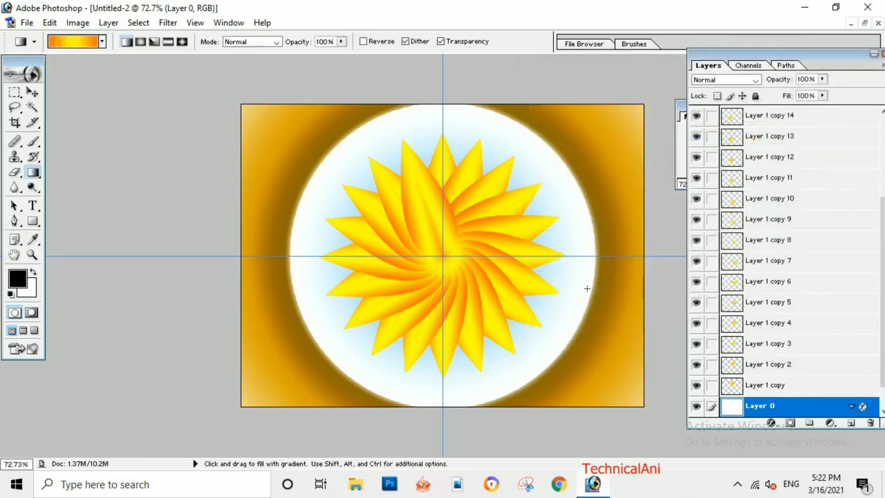
# Step: Hide the petal layers Layer 1 copy 20 down through copy 13
pyautogui.scroll(3, 740, 298)
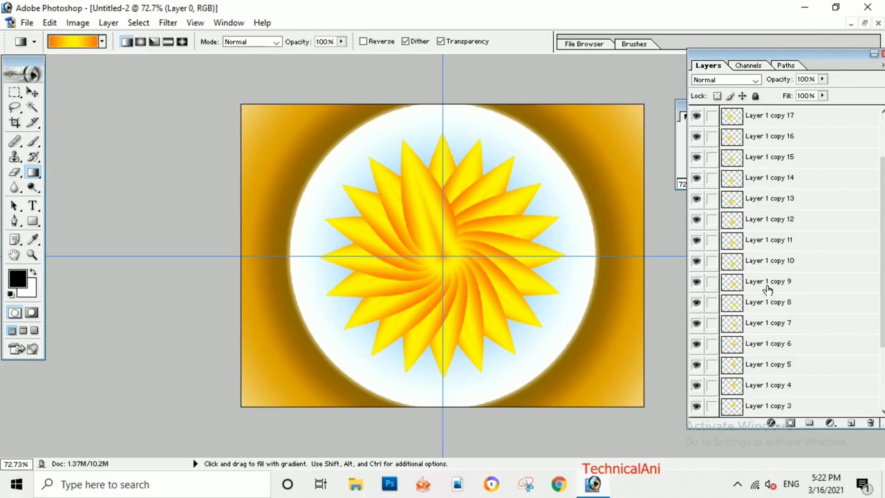
pyautogui.scroll(3, 727, 208)
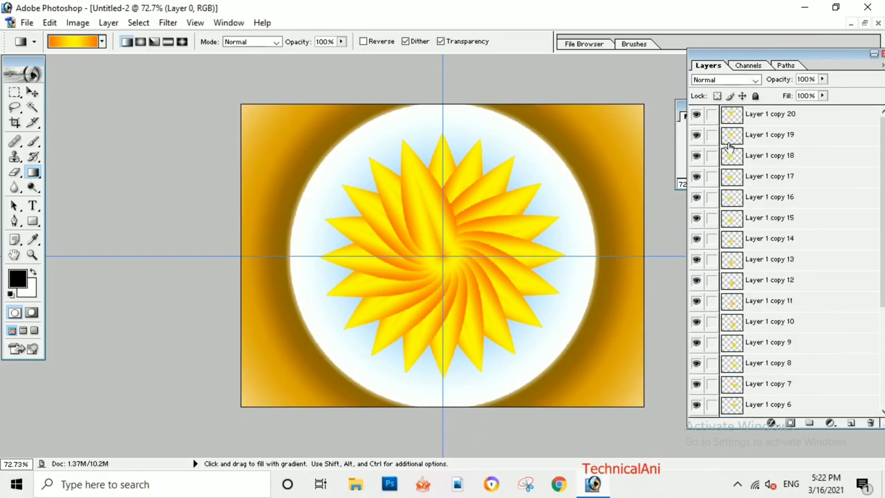
pyautogui.click(697, 114)
pyautogui.click(696, 135)
pyautogui.click(697, 155)
pyautogui.click(696, 177)
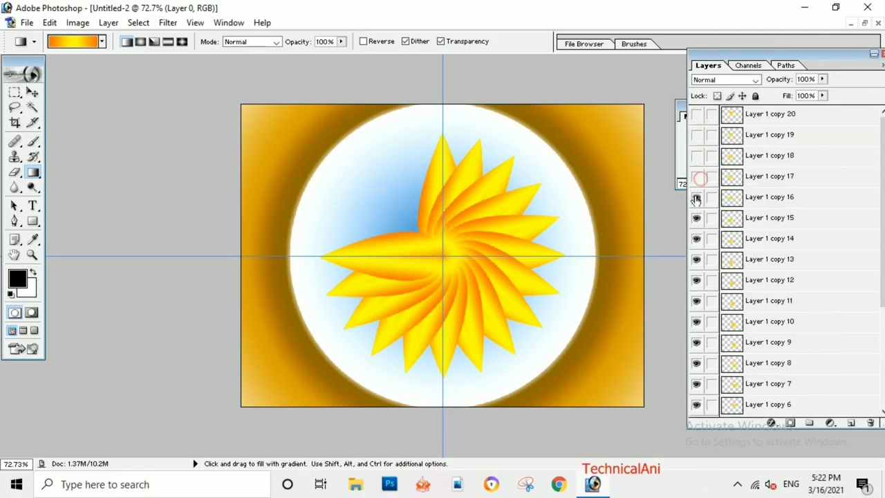
pyautogui.click(697, 198)
pyautogui.click(696, 218)
pyautogui.click(696, 238)
pyautogui.click(696, 259)
# Step: Hide the remaining petal layers Layer 1 copy 12 down through copy 2
pyautogui.click(698, 280)
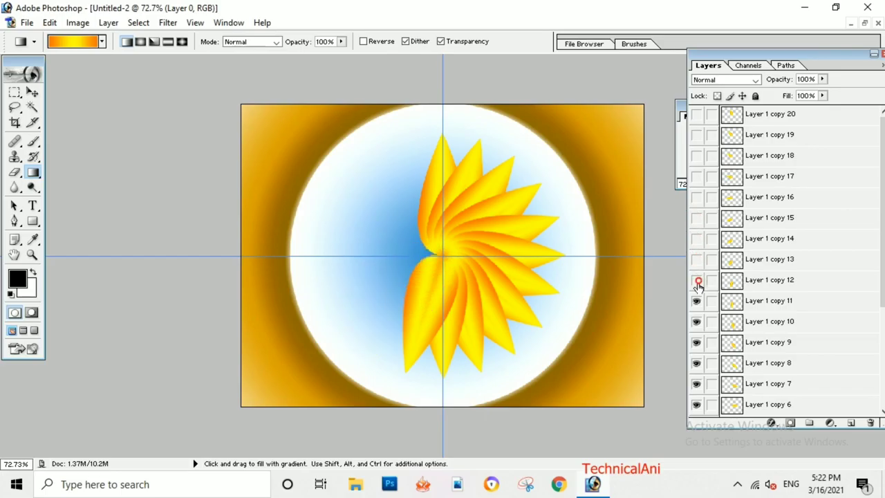
pyautogui.click(696, 301)
pyautogui.click(697, 322)
pyautogui.click(696, 343)
pyautogui.click(697, 363)
pyautogui.click(697, 382)
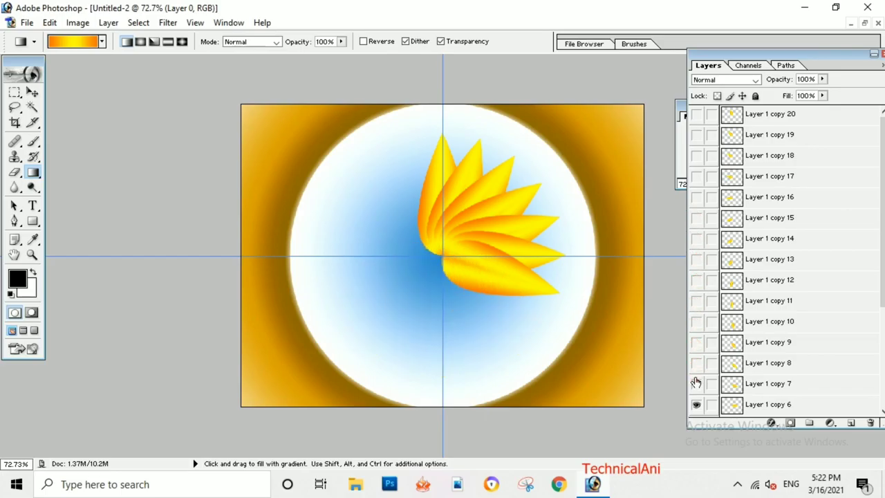
pyautogui.scroll(-3, 706, 365)
pyautogui.click(696, 255)
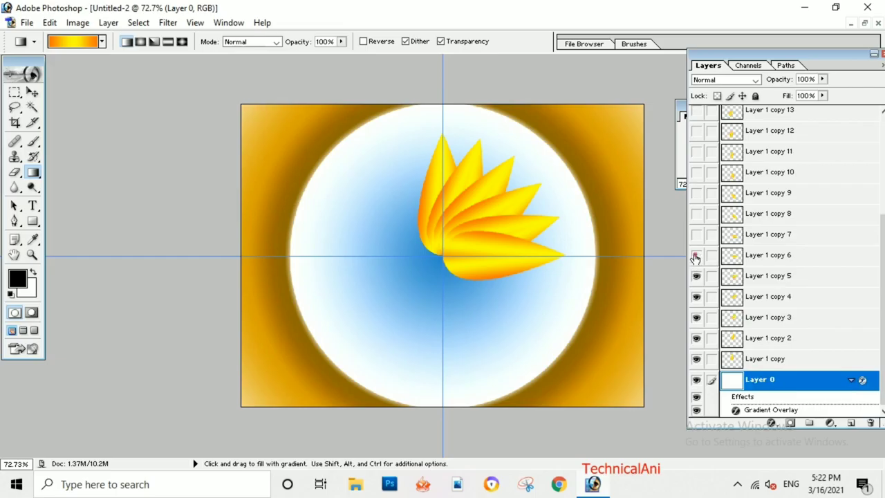
pyautogui.click(696, 276)
pyautogui.click(697, 297)
pyautogui.click(696, 317)
pyautogui.click(697, 339)
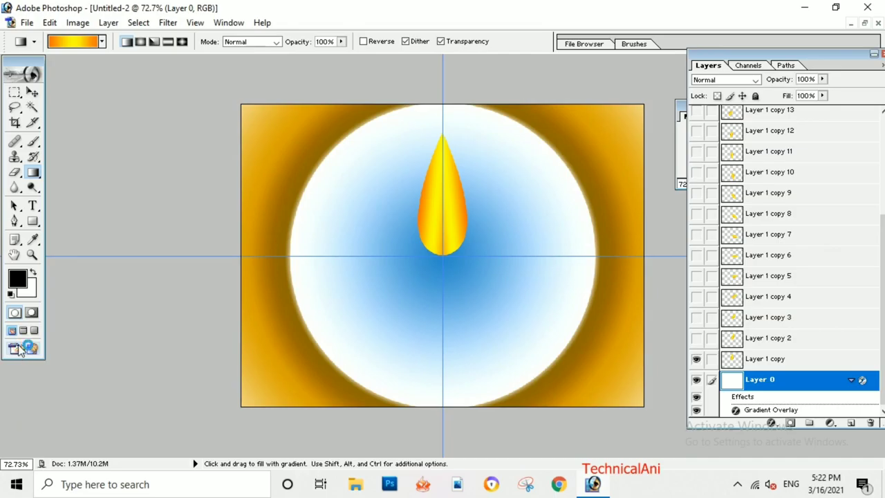
# Step: Move the document to ImageReady maximized, with an enlarged Layers palette listing every petal copy
pyautogui.click(19, 345)
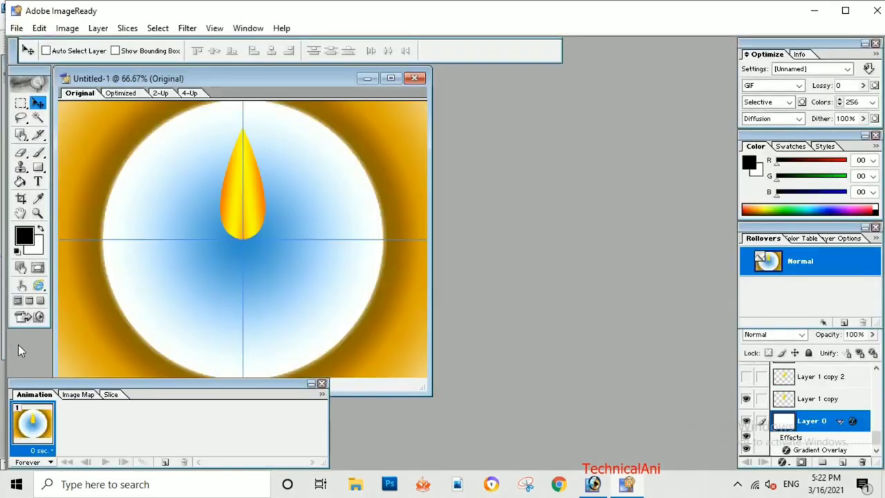
pyautogui.click(391, 78)
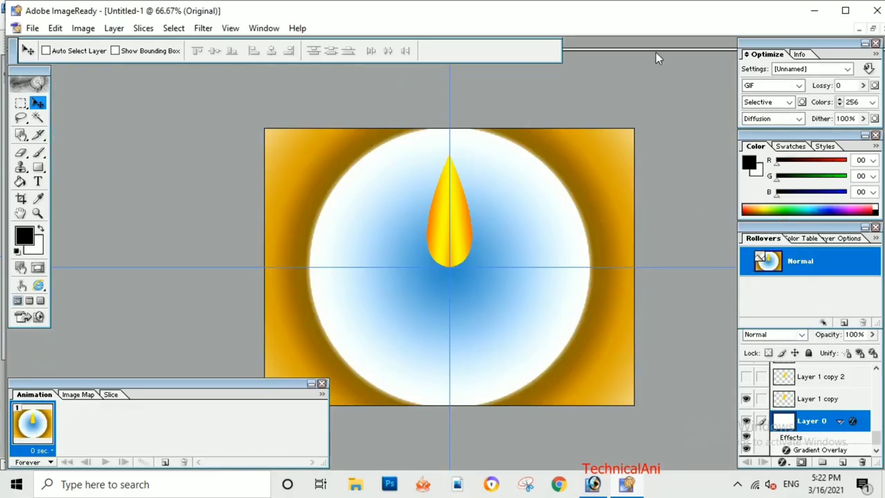
pyautogui.moveTo(656, 53); pyautogui.dragTo(657, 53)
pyautogui.click(777, 309)
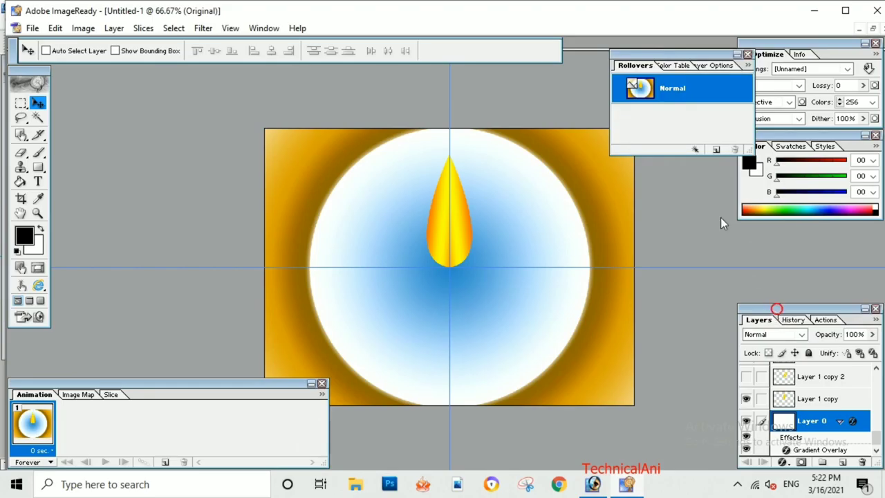
pyautogui.moveTo(682, 83); pyautogui.dragTo(681, 83)
pyautogui.moveTo(787, 244); pyautogui.dragTo(830, 471)
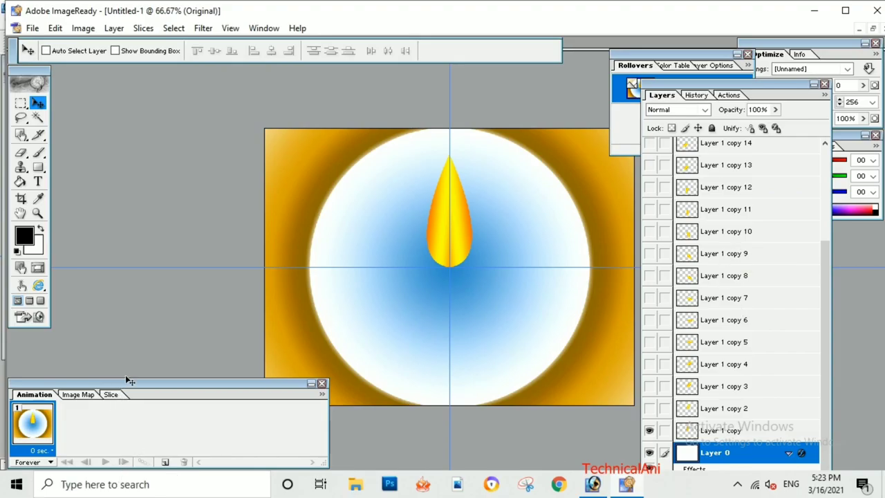
pyautogui.moveTo(387, 346); pyautogui.dragTo(389, 345)
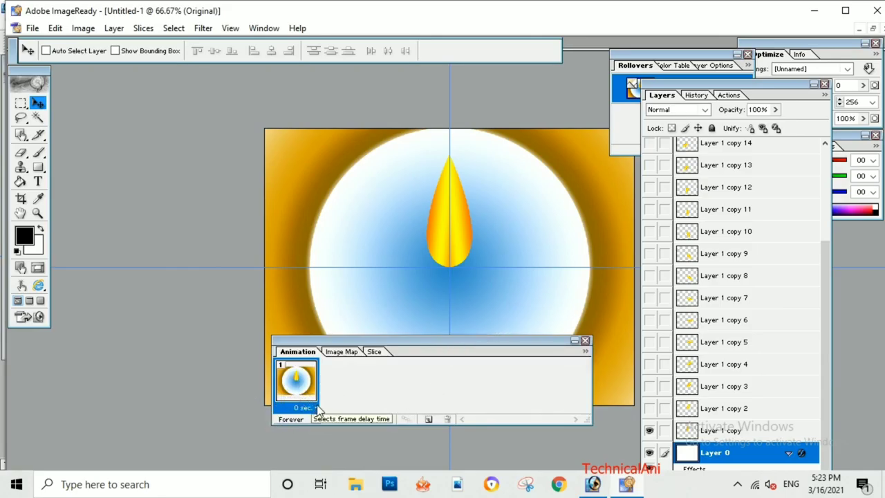
# Step: Add frames 2–21, each showing the next petal from Layer 1 copy 2 to copy 20
pyautogui.click(429, 420)
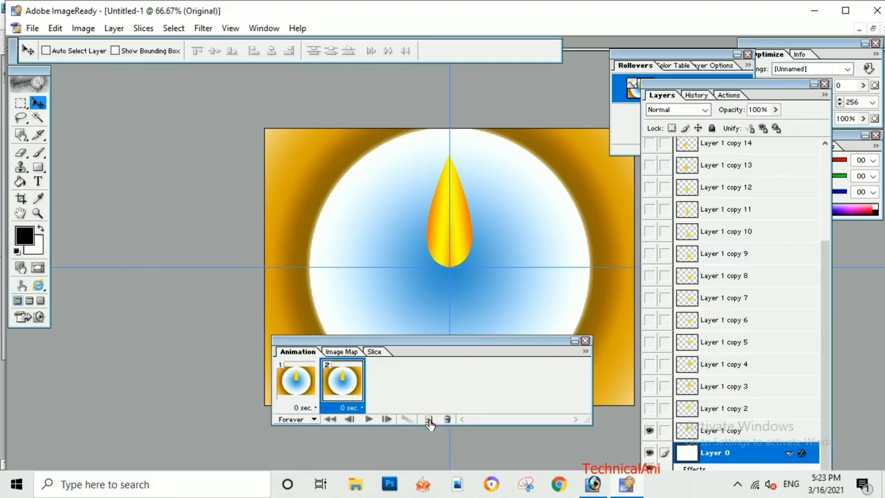
pyautogui.click(650, 409)
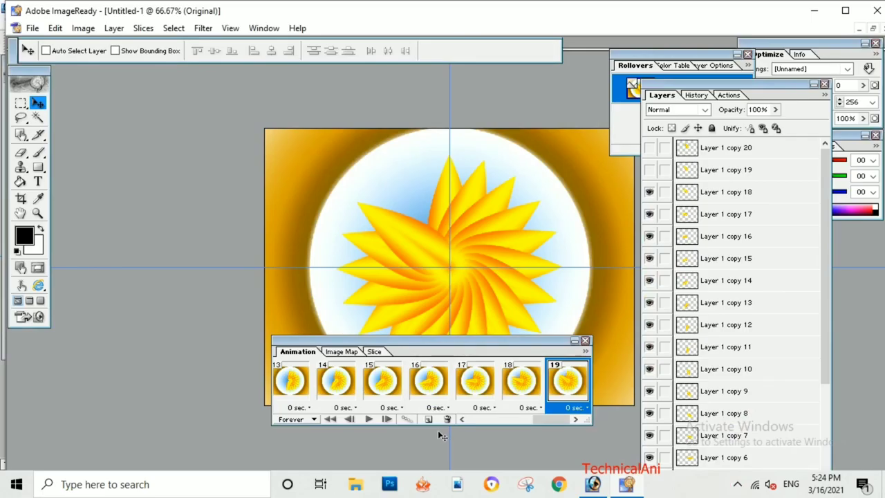
pyautogui.click(429, 420)
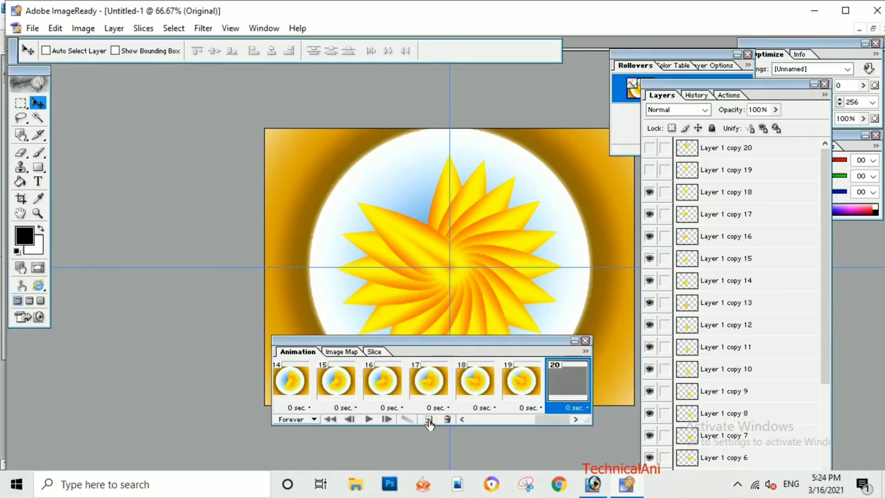
pyautogui.click(651, 170)
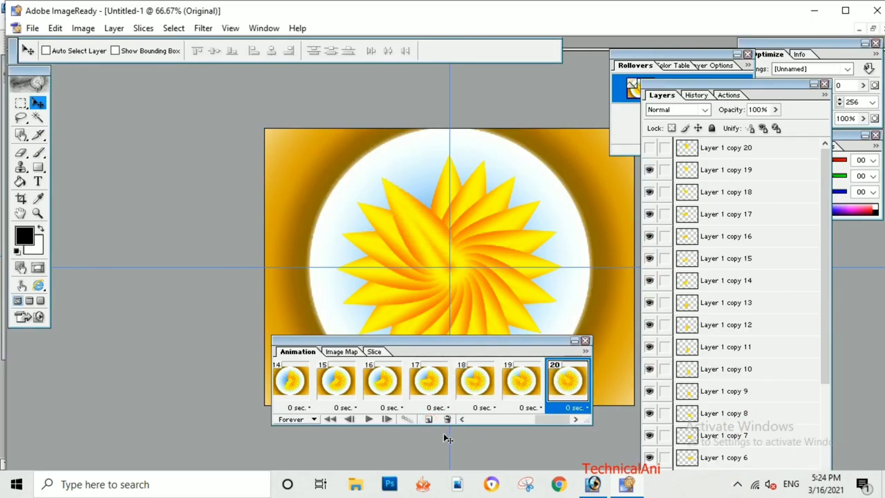
pyautogui.click(429, 420)
pyautogui.click(651, 148)
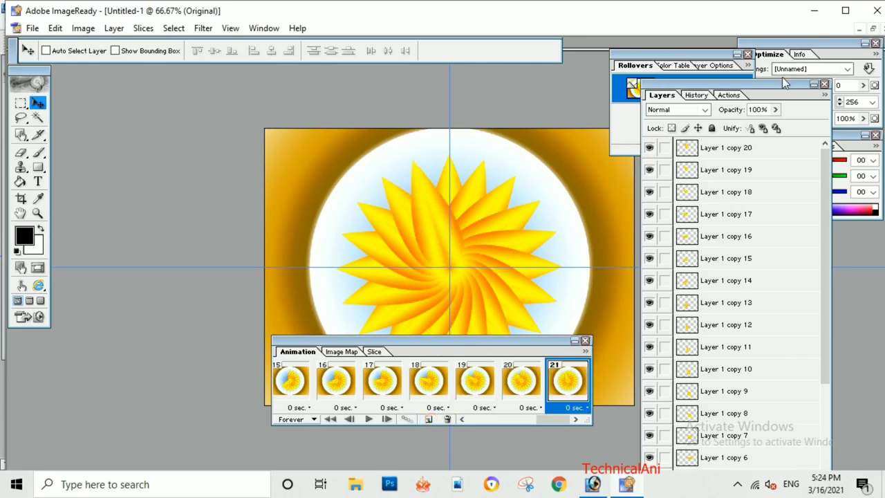
pyautogui.moveTo(780, 83); pyautogui.dragTo(782, 6)
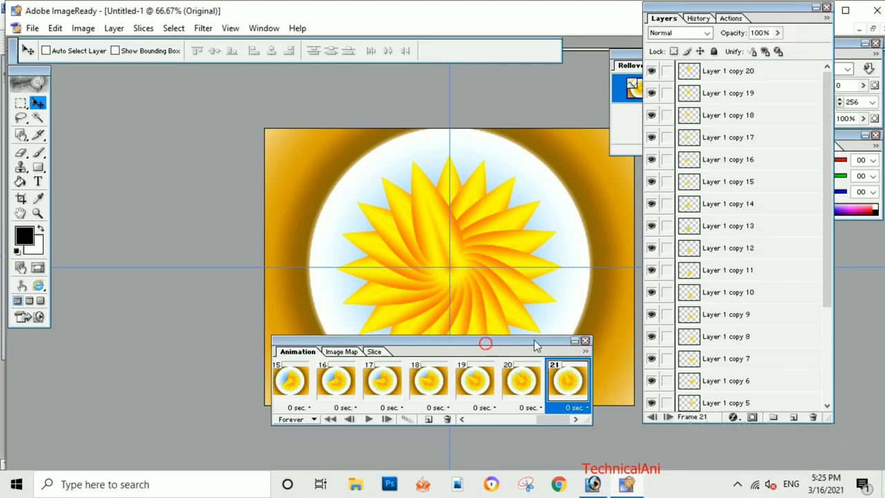
# Step: Widen the Animation palette and select all frames 1 through 21
pyautogui.moveTo(589, 422); pyautogui.dragTo(881, 428)
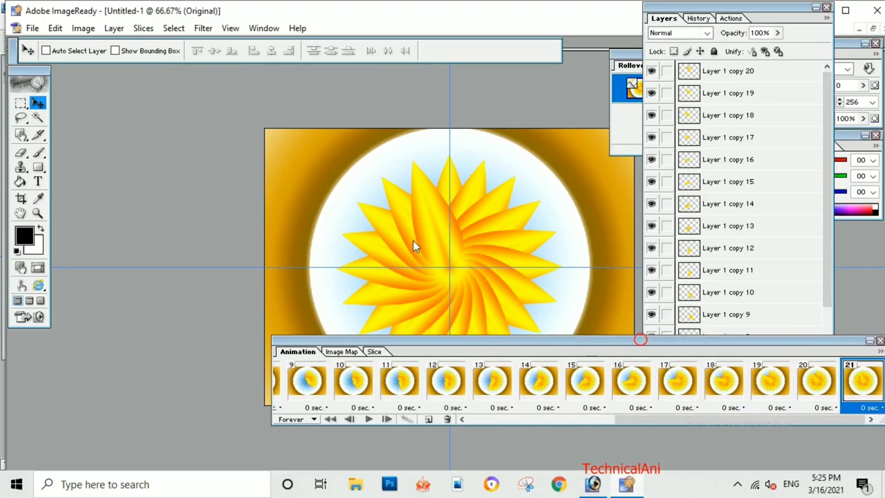
pyautogui.moveTo(639, 340); pyautogui.dragTo(291, 184)
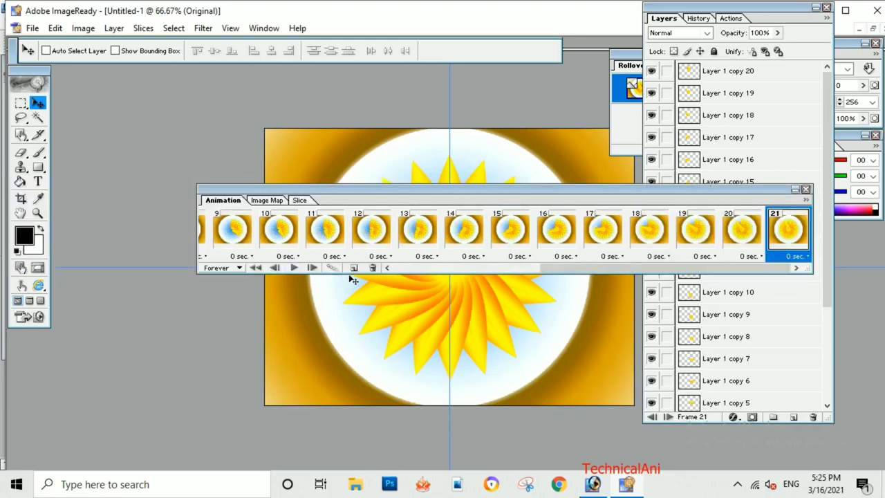
pyautogui.click(256, 268)
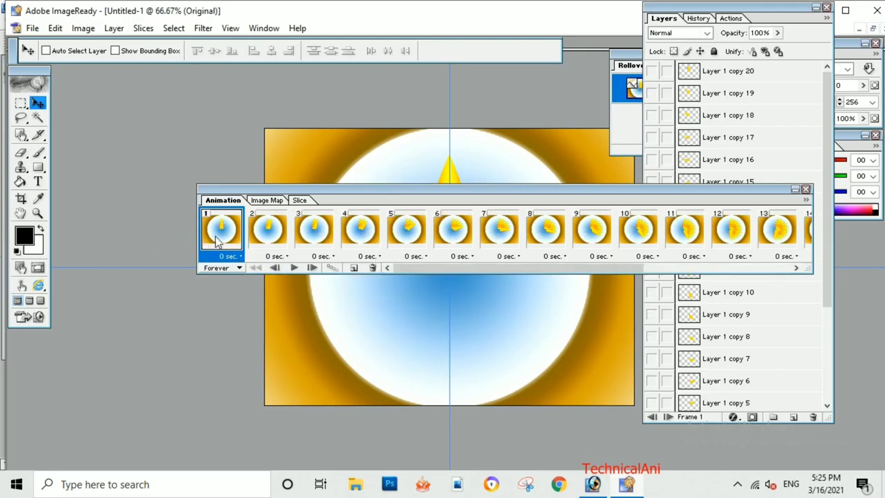
pyautogui.keyDown('shift'); pyautogui.click(808, 238); pyautogui.keyUp('shift')
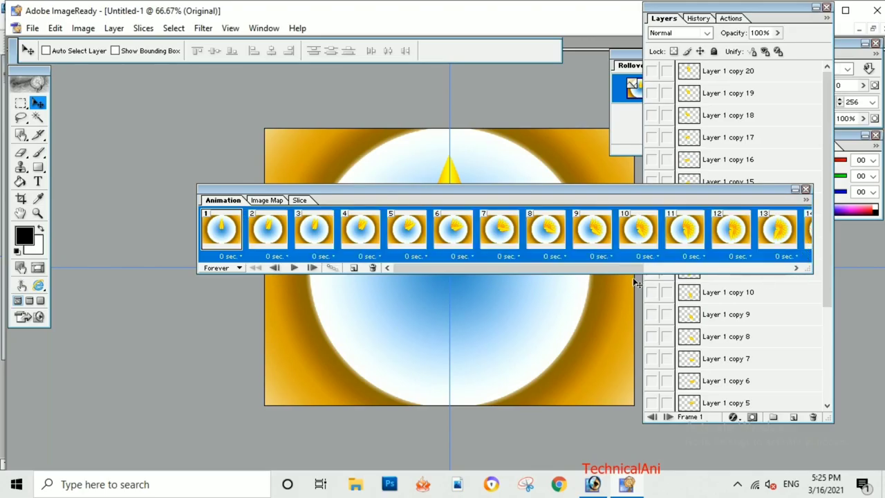
pyautogui.moveTo(594, 271)
pyautogui.mouseDown()
pyautogui.moveTo(566, 277)
pyautogui.moveTo(795, 263)
pyautogui.mouseUp()
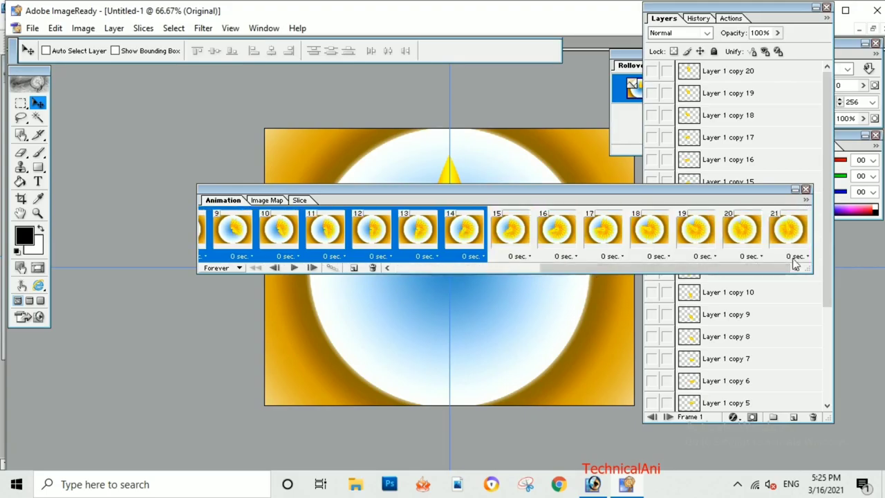
pyautogui.keyDown('shift'); pyautogui.click(799, 235); pyautogui.keyUp('shift')
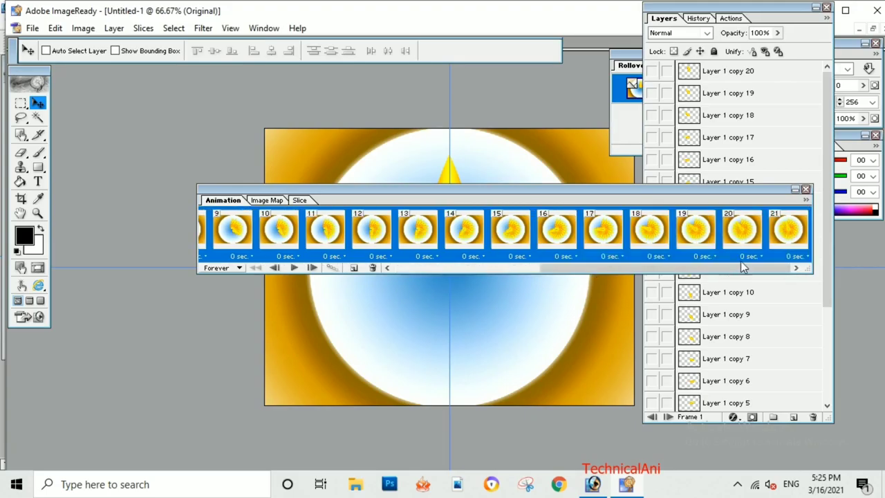
# Step: Give the selected frames a 0.1 sec delay and play the animation
pyautogui.click(331, 258)
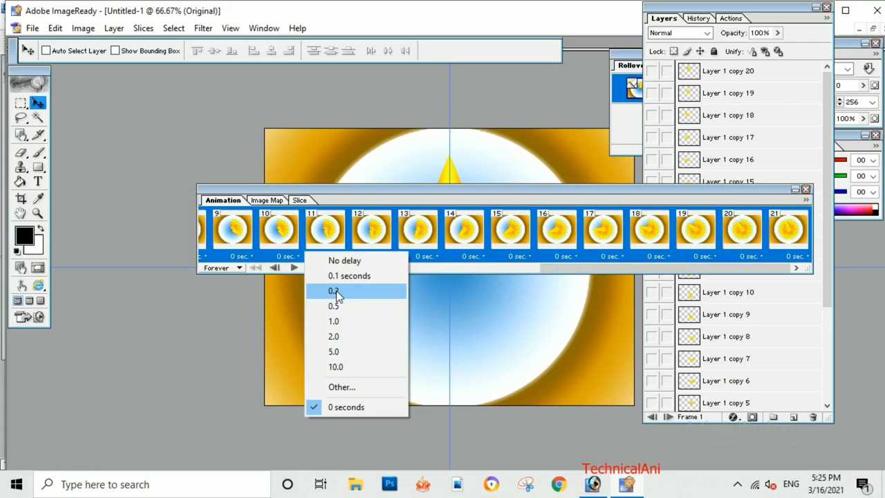
pyautogui.click(349, 276)
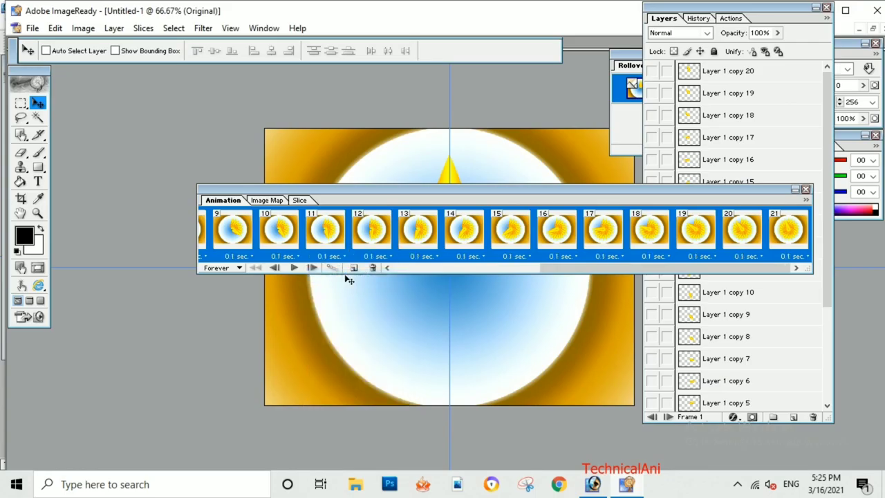
pyautogui.click(298, 268)
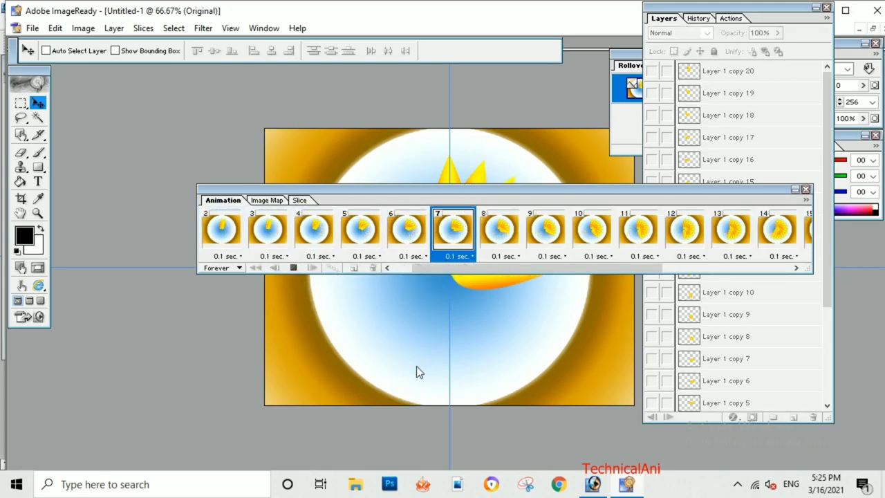